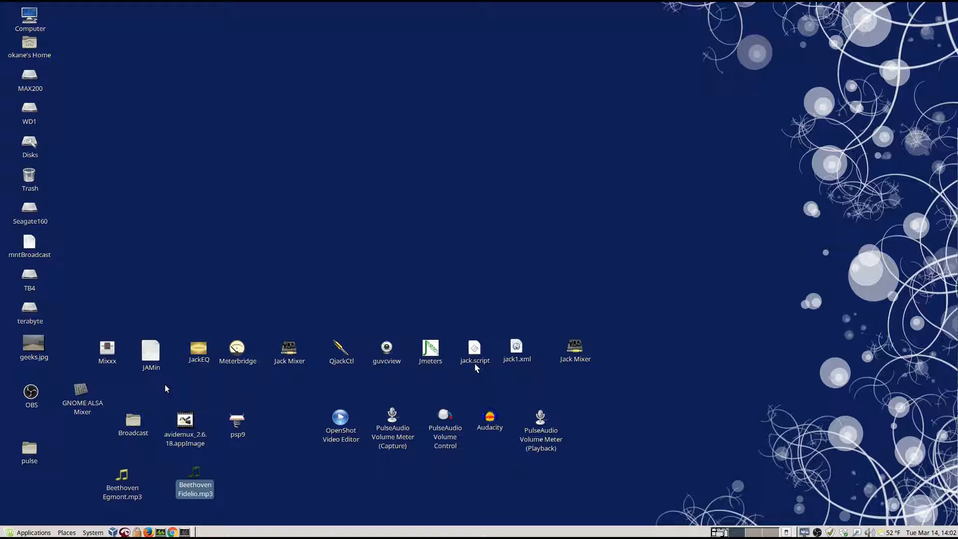
Display the contents of jack.script, close it, and check the file's run options without running it
{"action": "left_click", "coordinate": [475, 355]}
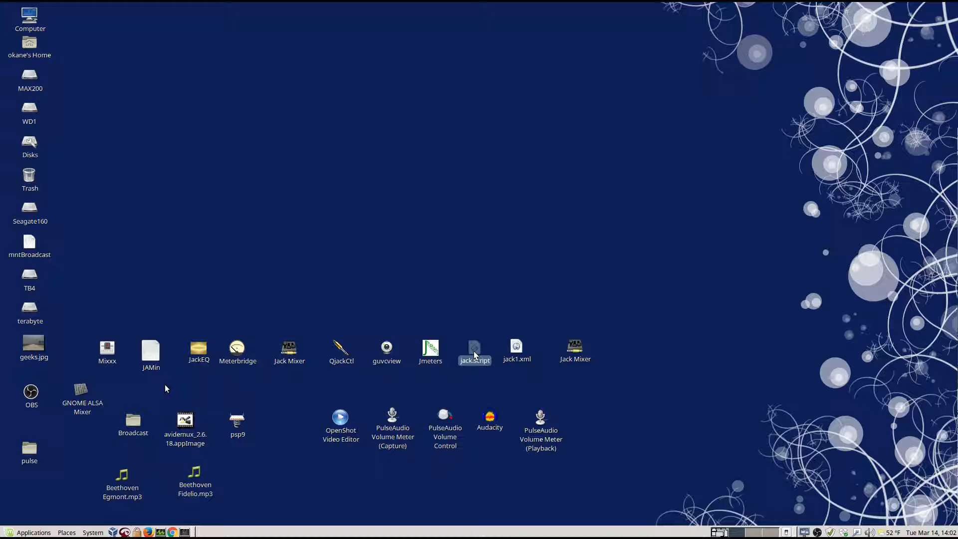
{"action": "double_click", "coordinate": [474, 355]}
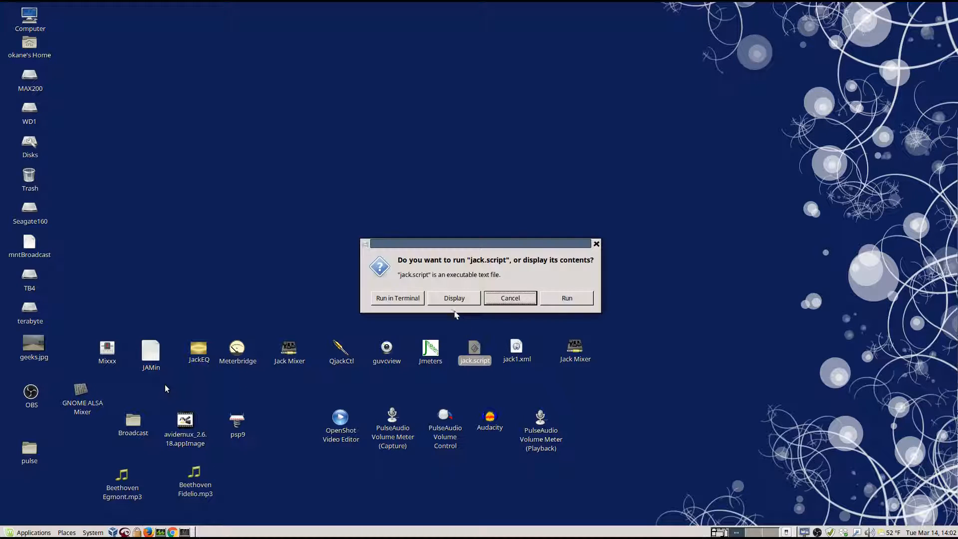
{"action": "left_click", "coordinate": [450, 299]}
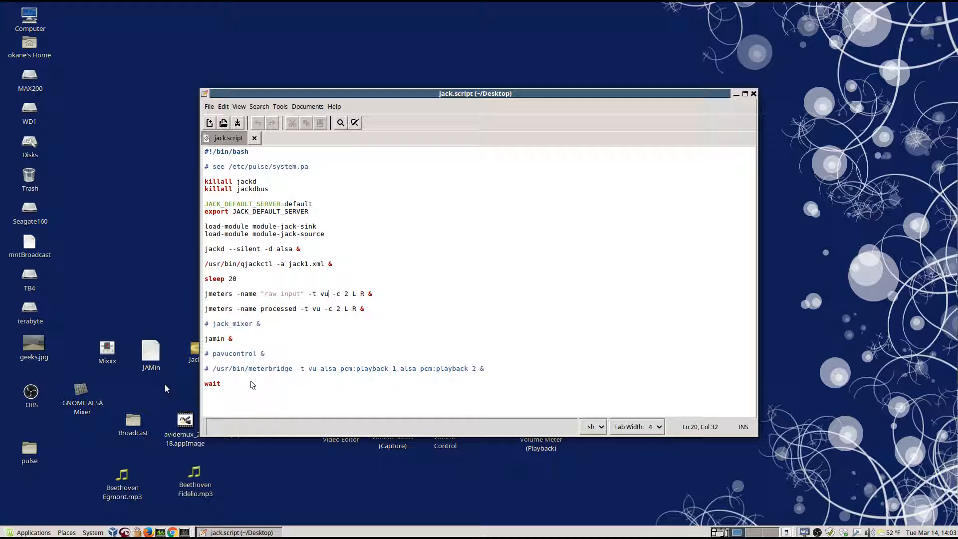
{"action": "left_click", "coordinate": [754, 94]}
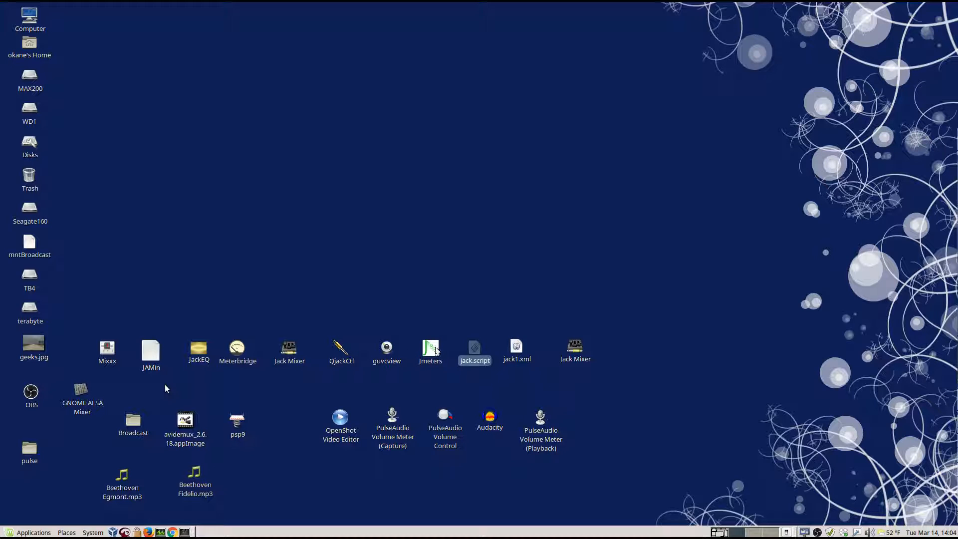
{"action": "double_click", "coordinate": [474, 348]}
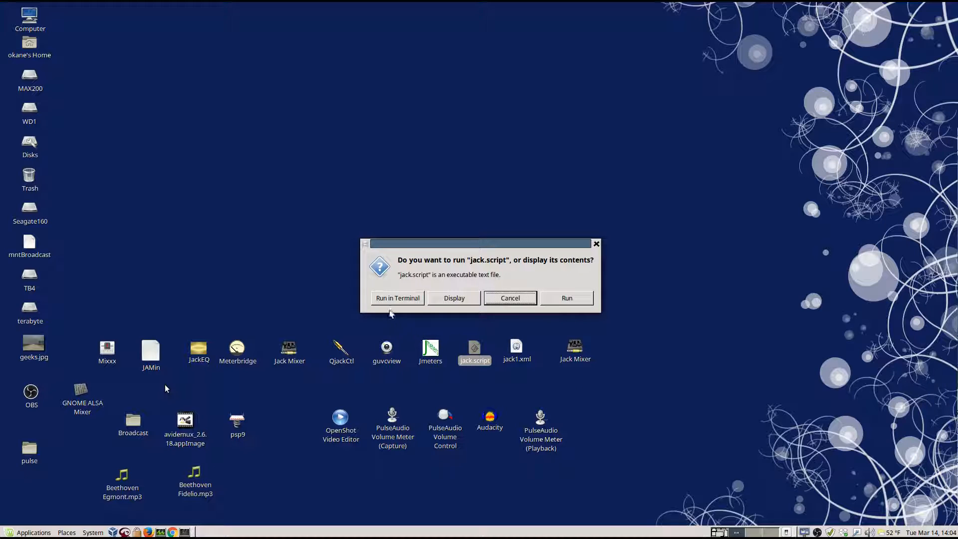
{"action": "left_click", "coordinate": [597, 244]}
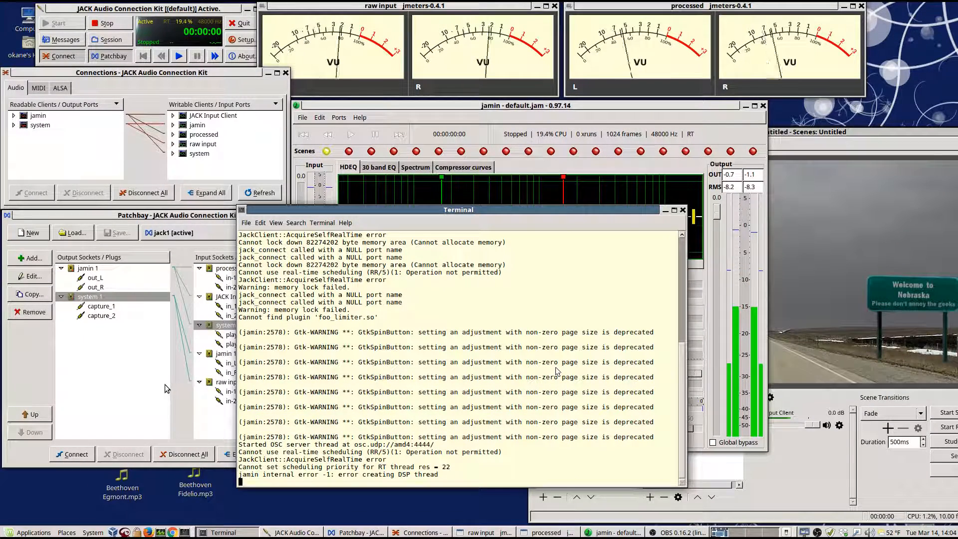
Look over the OBS, jamin and Terminal windows, minimising the Terminal to leave the jamin window in view
{"action": "left_click", "coordinate": [792, 133]}
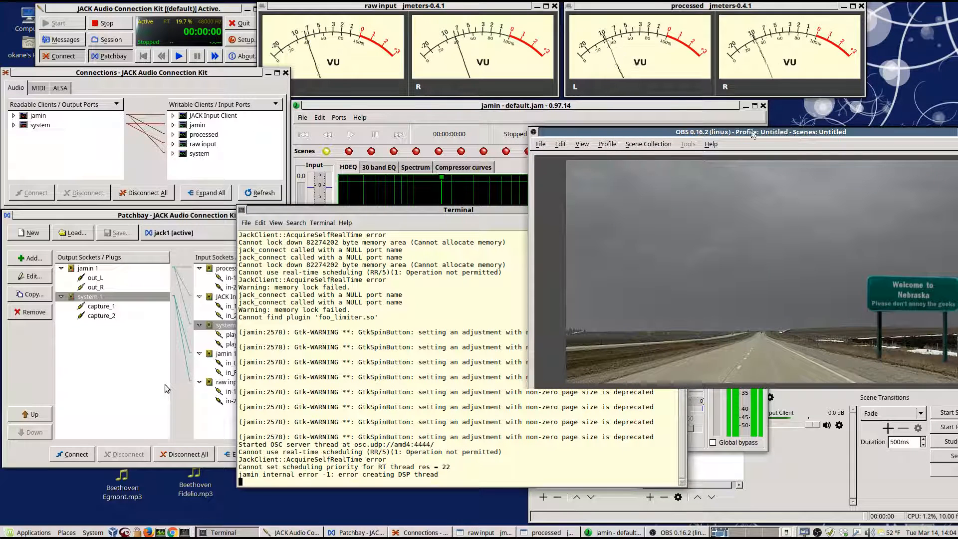
{"action": "left_click", "coordinate": [671, 106]}
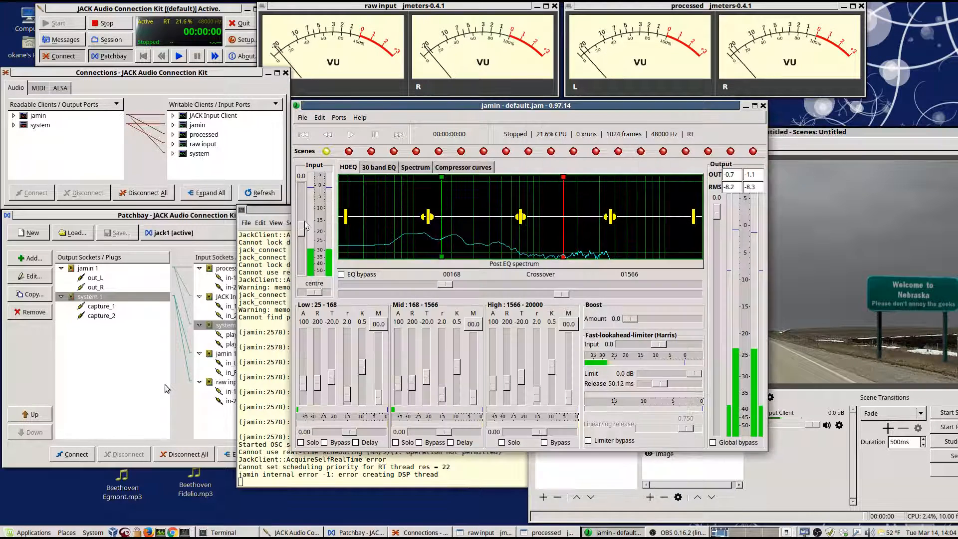
{"action": "left_click", "coordinate": [273, 210]}
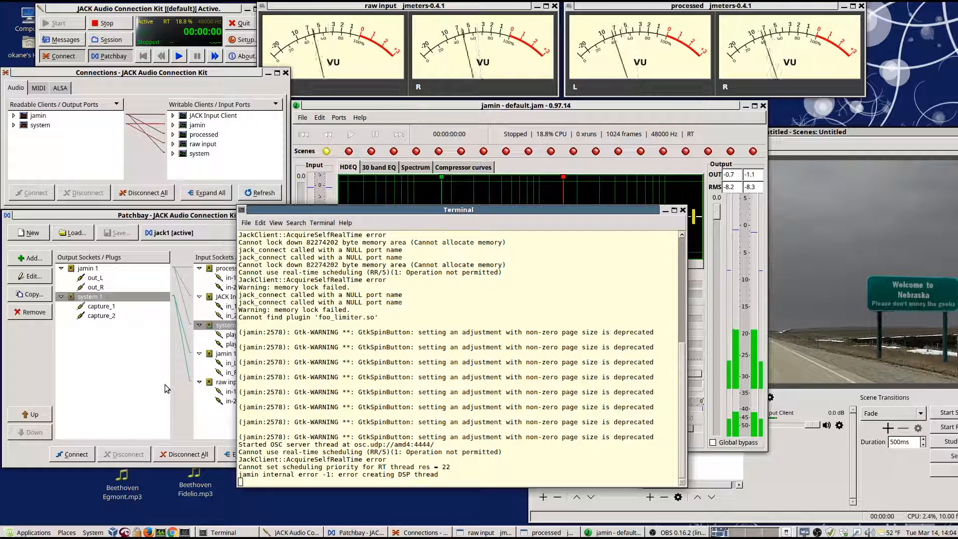
{"action": "left_click", "coordinate": [665, 211]}
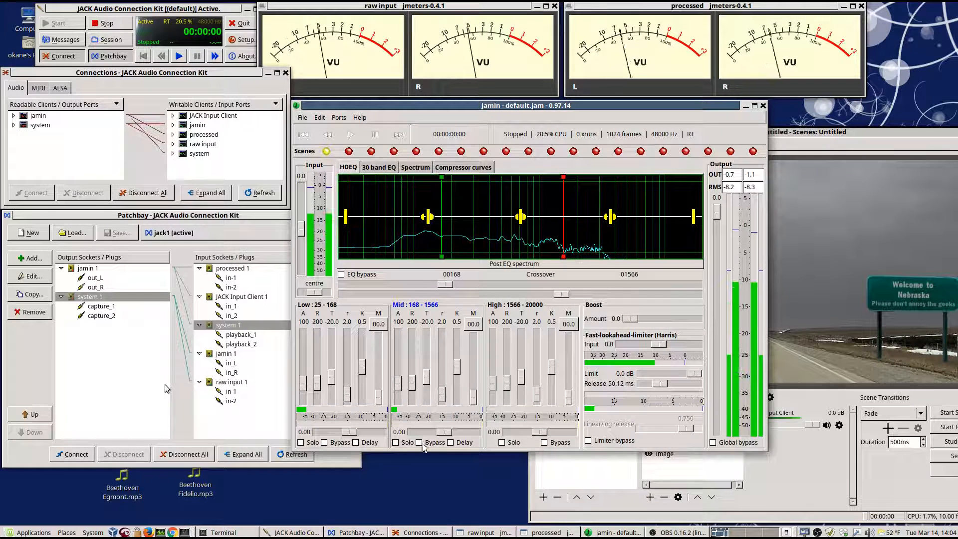
{"action": "mouse_move", "coordinate": [421, 105]}
{"action": "left_mouse_down"}
{"action": "mouse_move", "coordinate": [447, 108]}
{"action": "mouse_move", "coordinate": [426, 112]}
{"action": "left_mouse_up"}
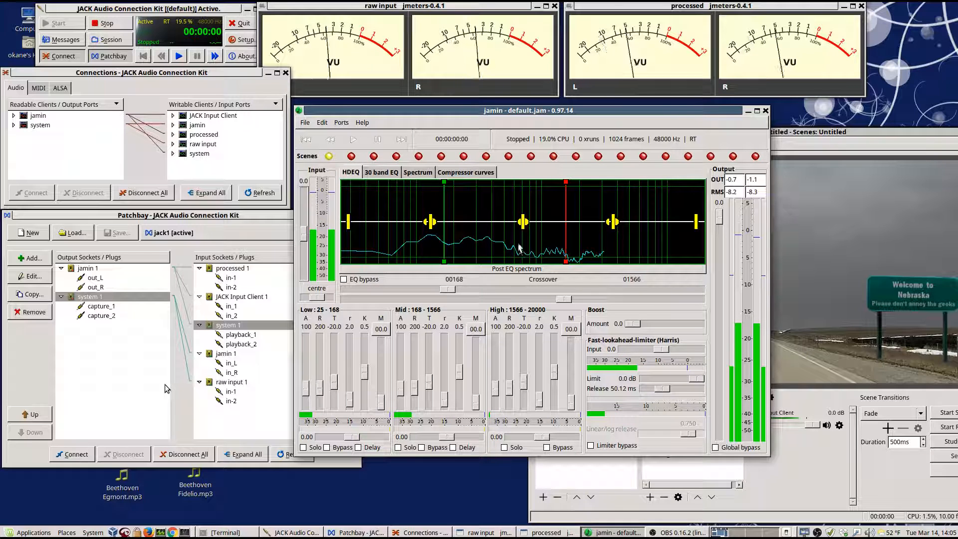
Review the Patchbay, Connections and JACK Audio Connection Kit windows, and minimise the main JACK control window
{"action": "left_click", "coordinate": [191, 218]}
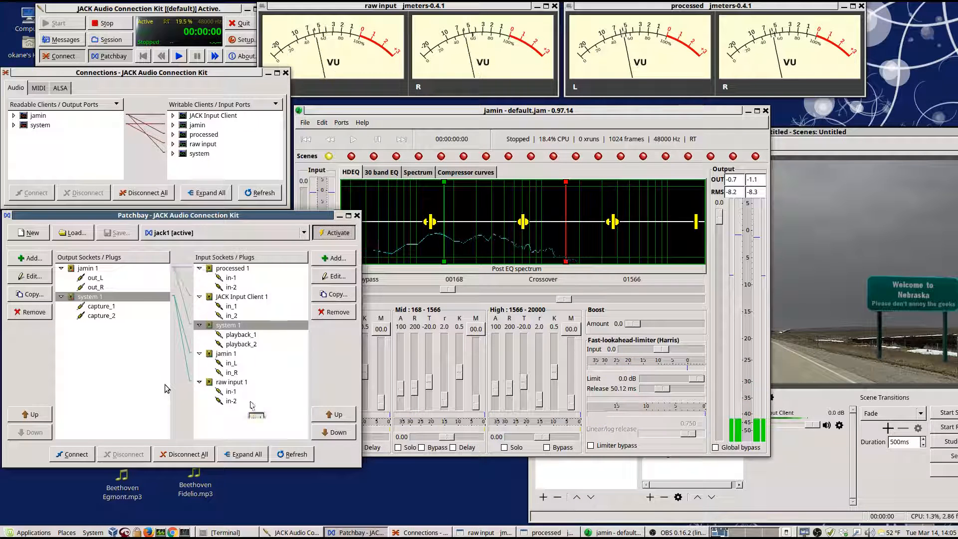
{"action": "left_click", "coordinate": [203, 75]}
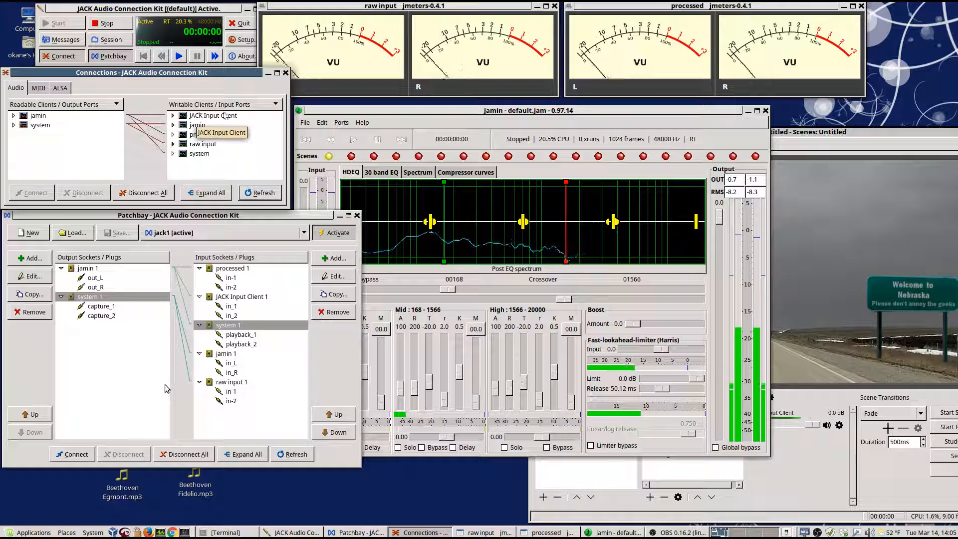
{"action": "left_click", "coordinate": [189, 10]}
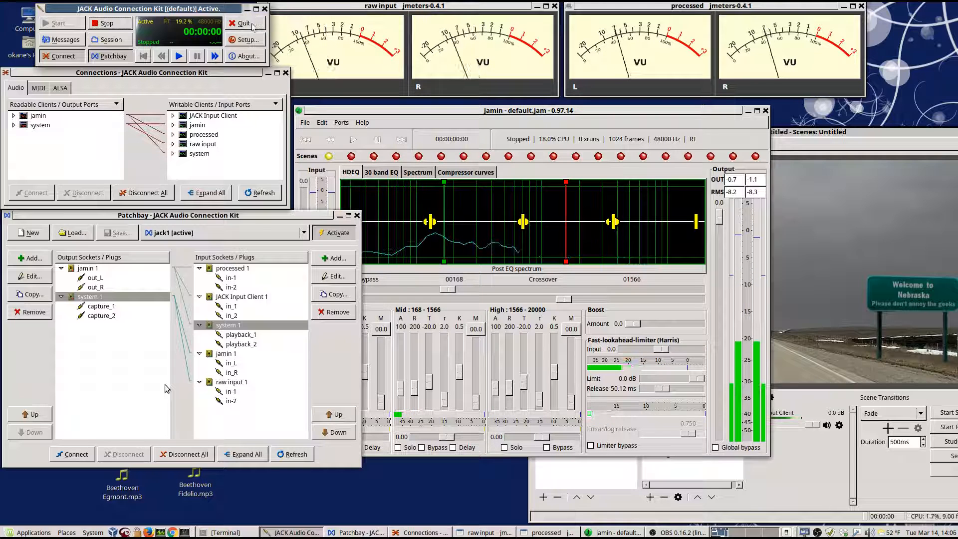
{"action": "left_click", "coordinate": [247, 9]}
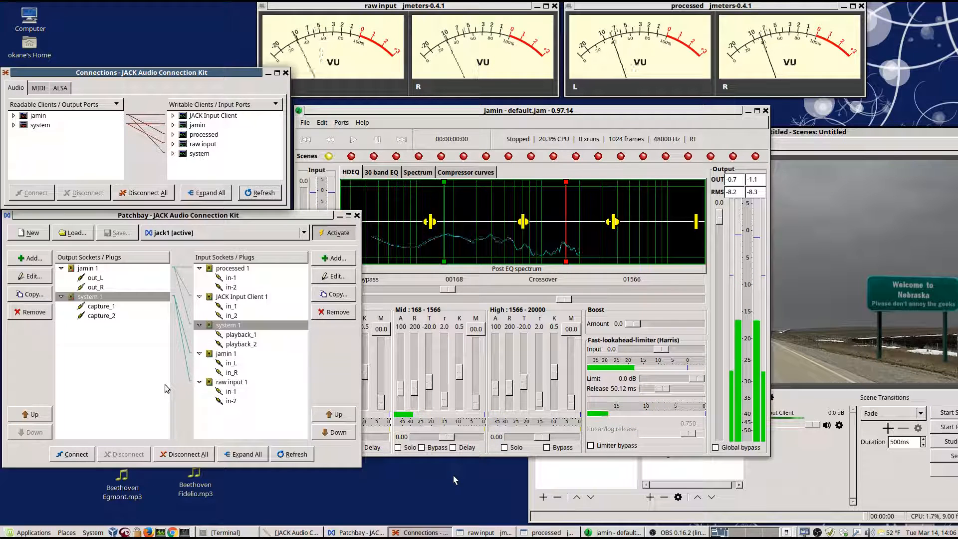
Check the PulseAudio Sound System entry in Startup Applications Preferences and close the dialog
{"action": "left_click", "coordinate": [93, 533]}
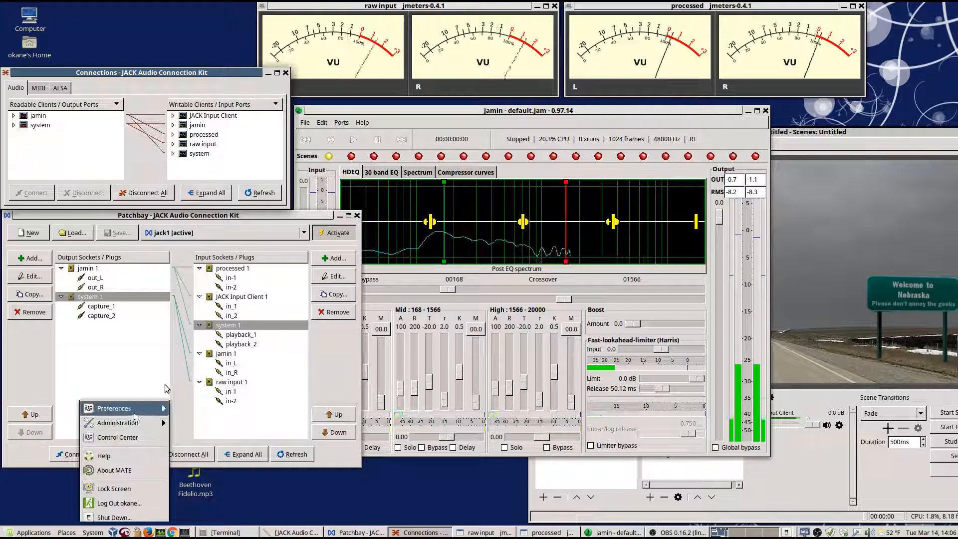
{"action": "mouse_move", "coordinate": [159, 409]}
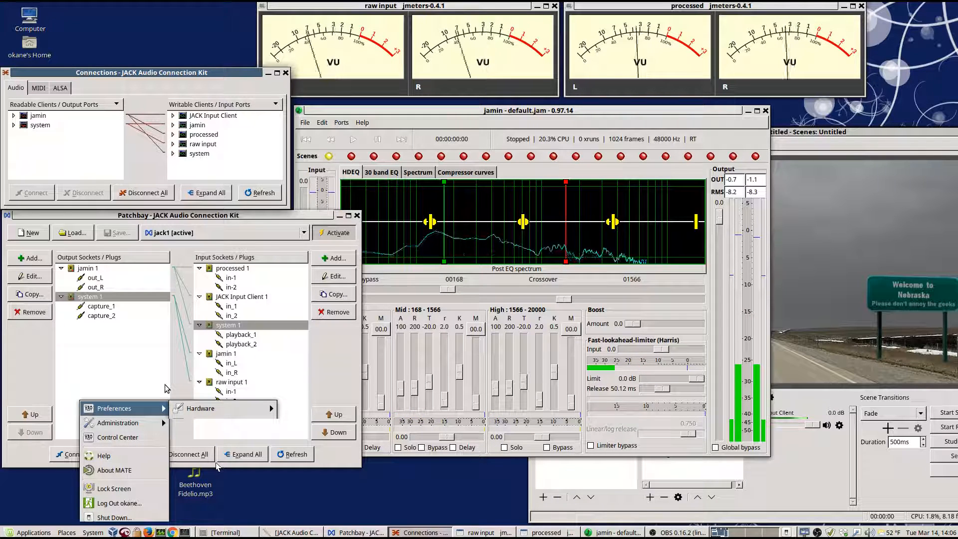
{"action": "left_click", "coordinate": [324, 526]}
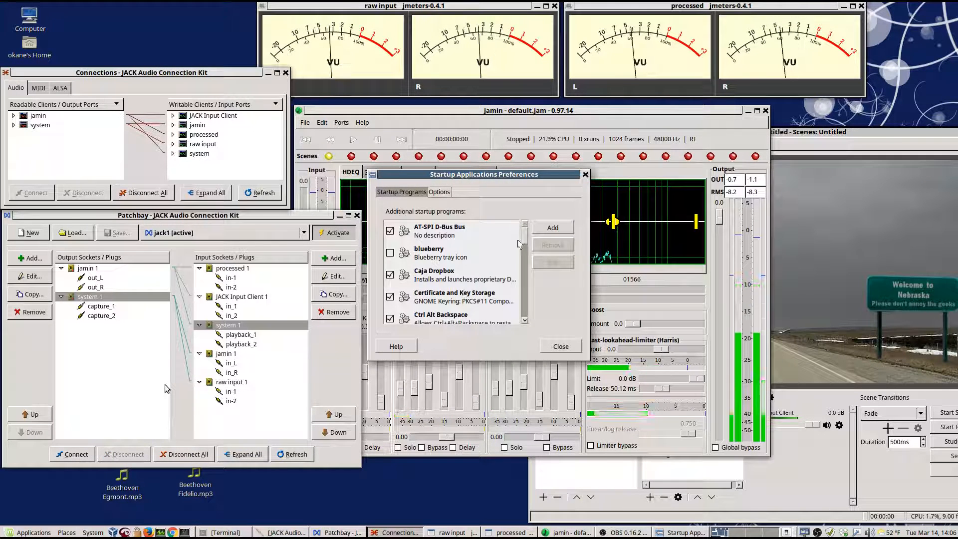
{"action": "mouse_move", "coordinate": [525, 241]}
{"action": "left_mouse_down"}
{"action": "mouse_move", "coordinate": [525, 286]}
{"action": "mouse_move", "coordinate": [459, 295]}
{"action": "left_mouse_up"}
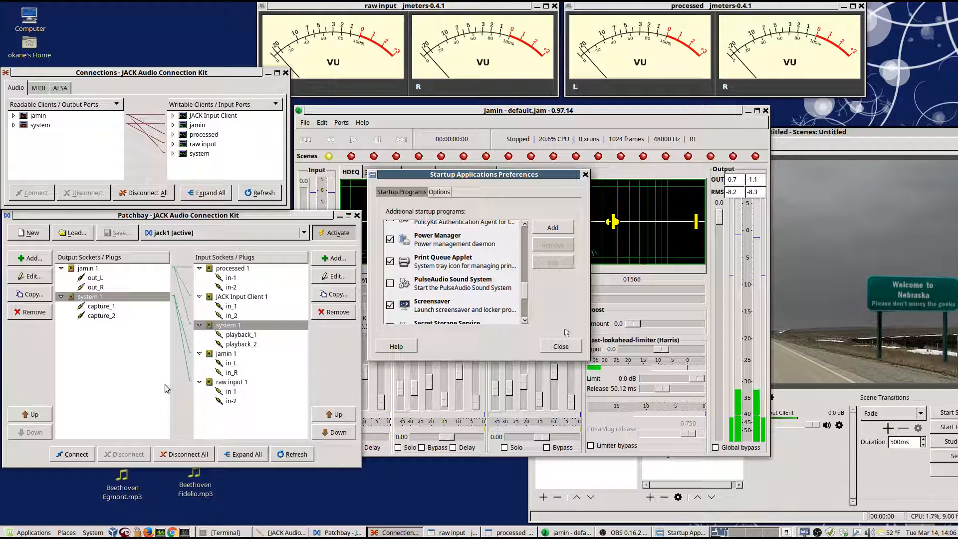
{"action": "left_click", "coordinate": [561, 346]}
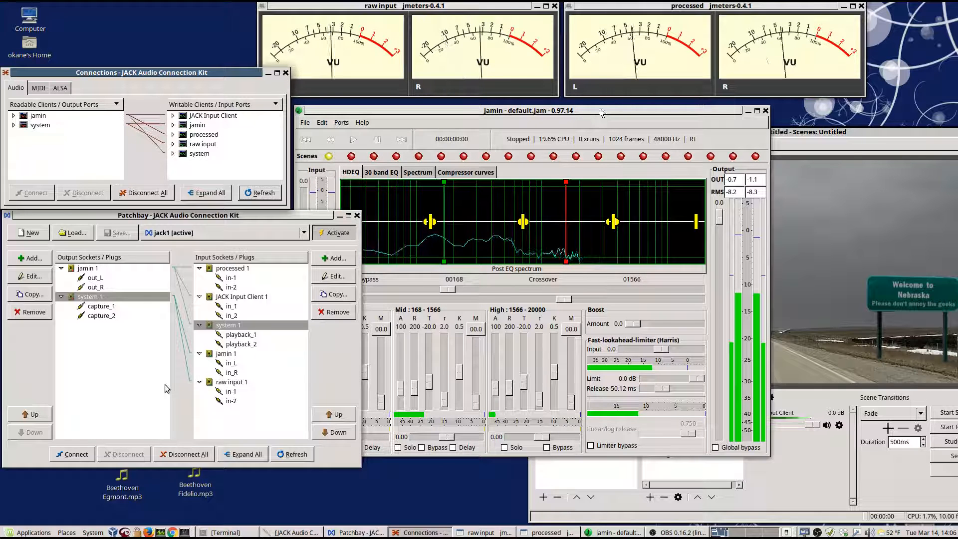
Reposition the jamin and OBS windows and compare the Patchbay connections with the JACK Input Client source in OBS
{"action": "left_click_drag", "start_coordinate": [600, 113], "coordinate": [629, 106]}
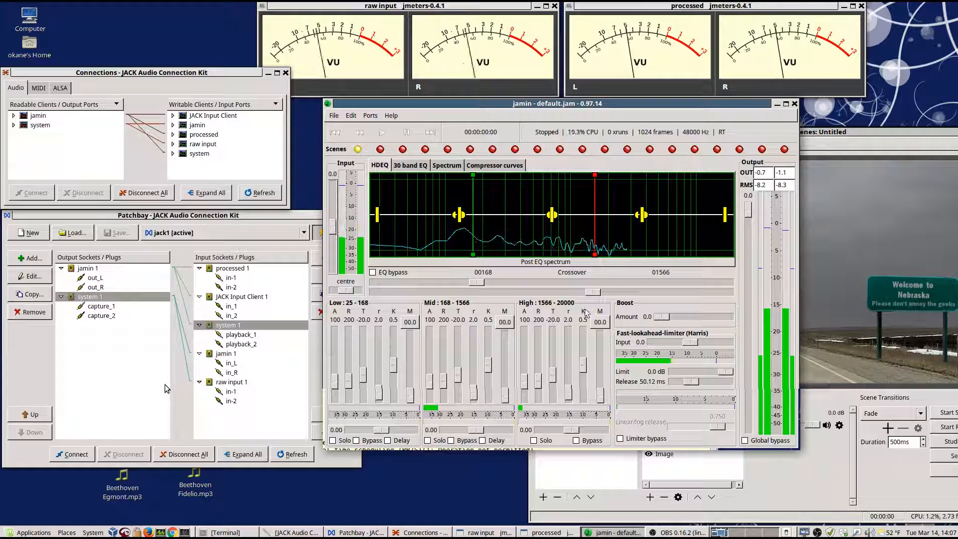
{"action": "left_click", "coordinate": [240, 228]}
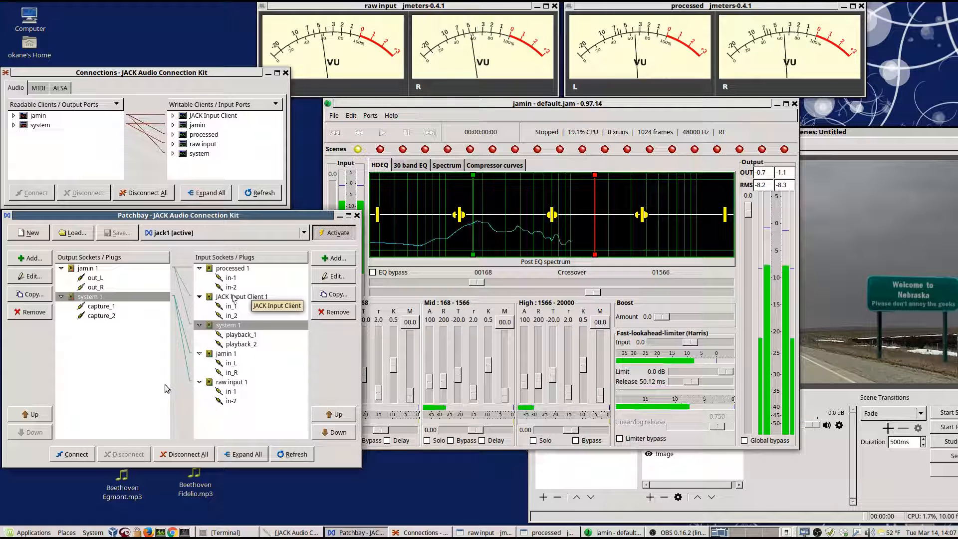
{"action": "left_click", "coordinate": [857, 131]}
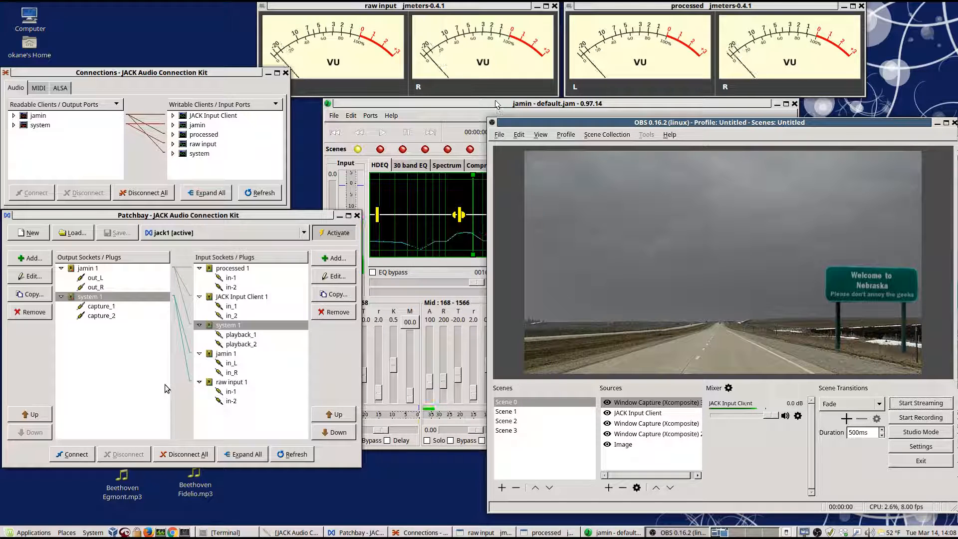
{"action": "left_click", "coordinate": [464, 142]}
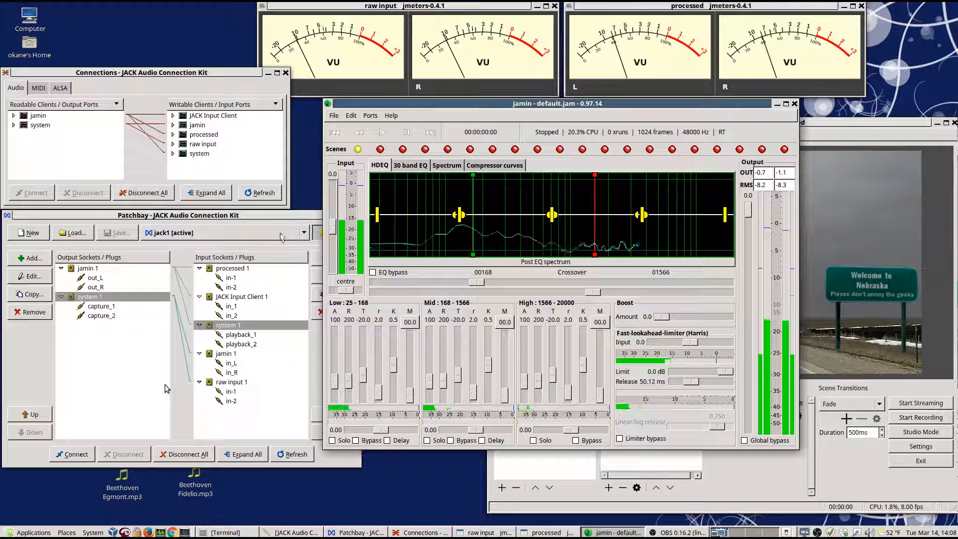
{"action": "left_click", "coordinate": [278, 217]}
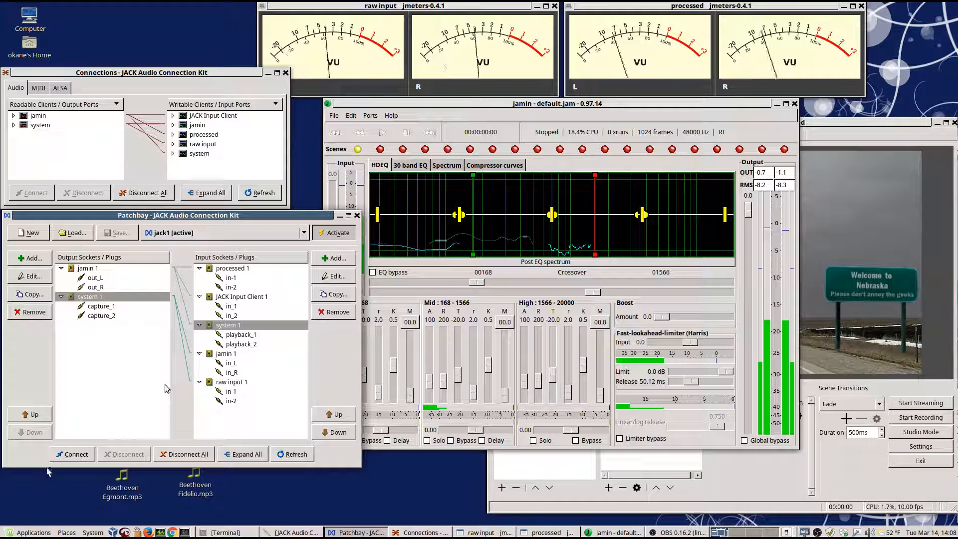
Launch guvcview, minimise its controls window, and move the camera video window clear of the jamin equaliser
{"action": "mouse_move", "coordinate": [60, 493]}
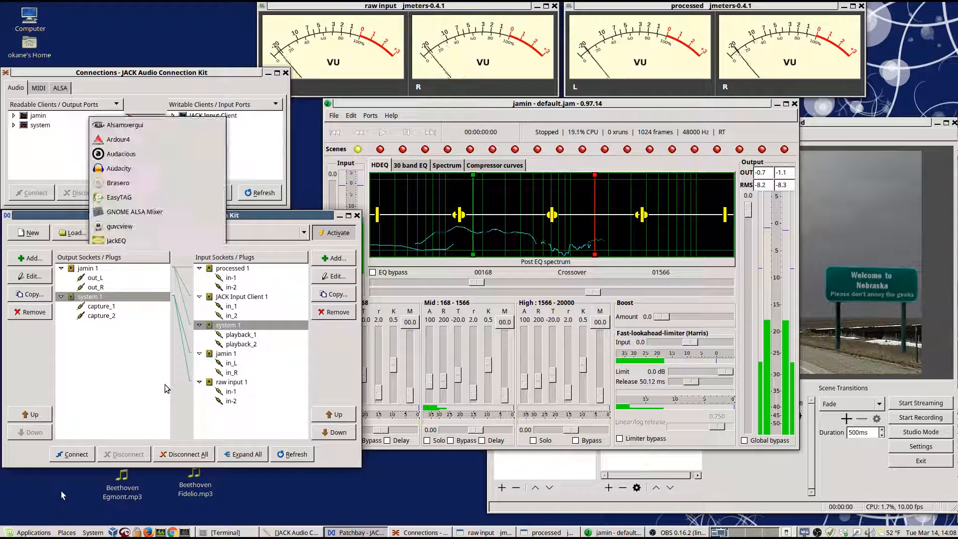
{"action": "left_click", "coordinate": [126, 230]}
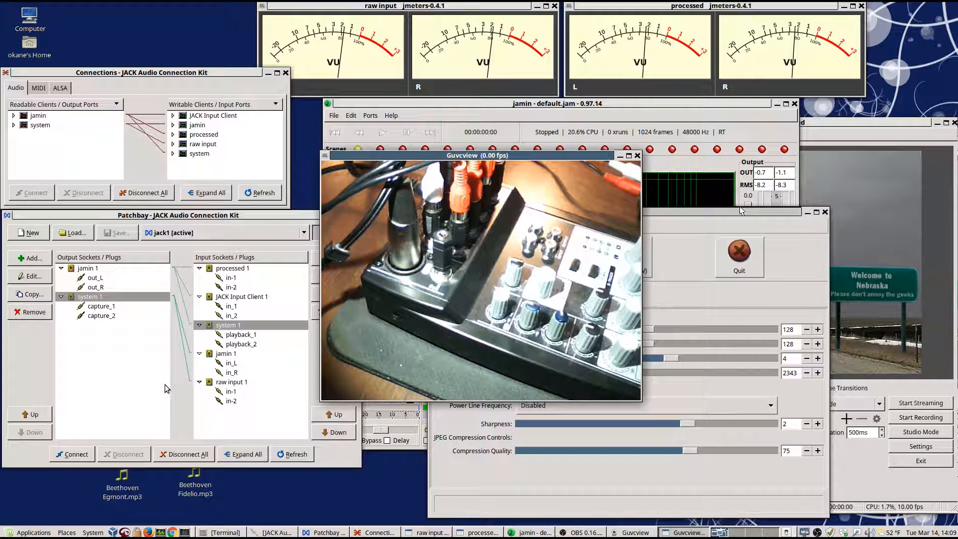
{"action": "left_click", "coordinate": [808, 214]}
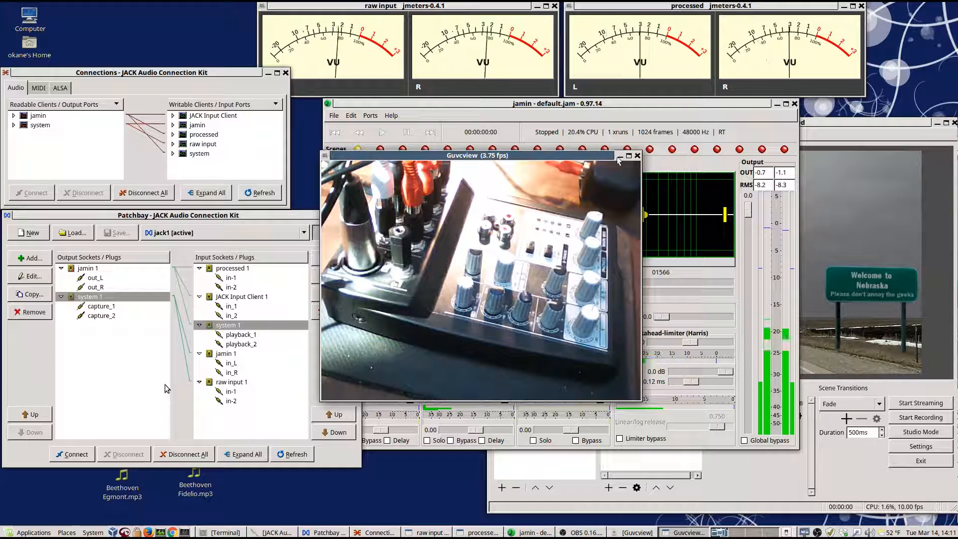
{"action": "left_click_drag", "start_coordinate": [591, 159], "coordinate": [899, 88]}
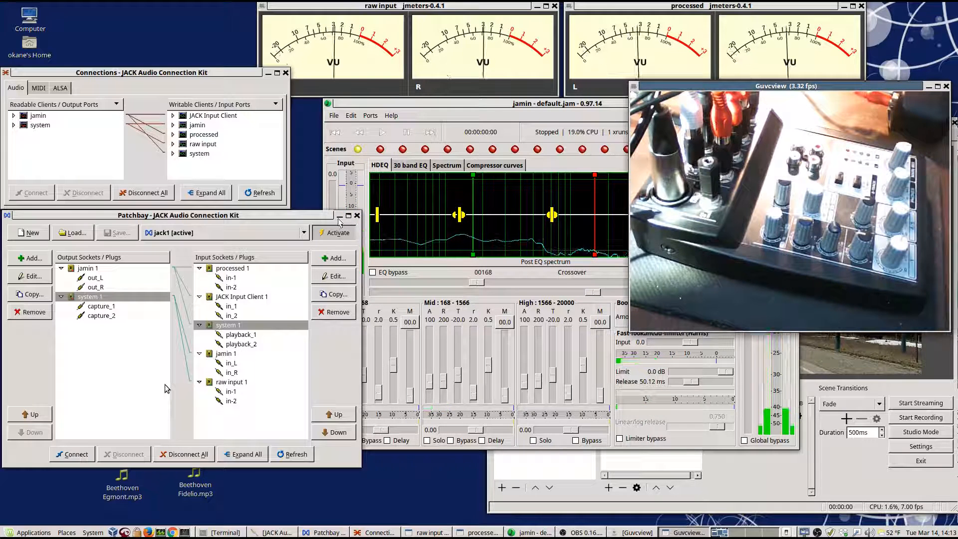
Minimise the Patchbay and Connections windows, and put the Guvcview video in their place with the raw input meter in front of it
{"action": "left_click", "coordinate": [356, 215]}
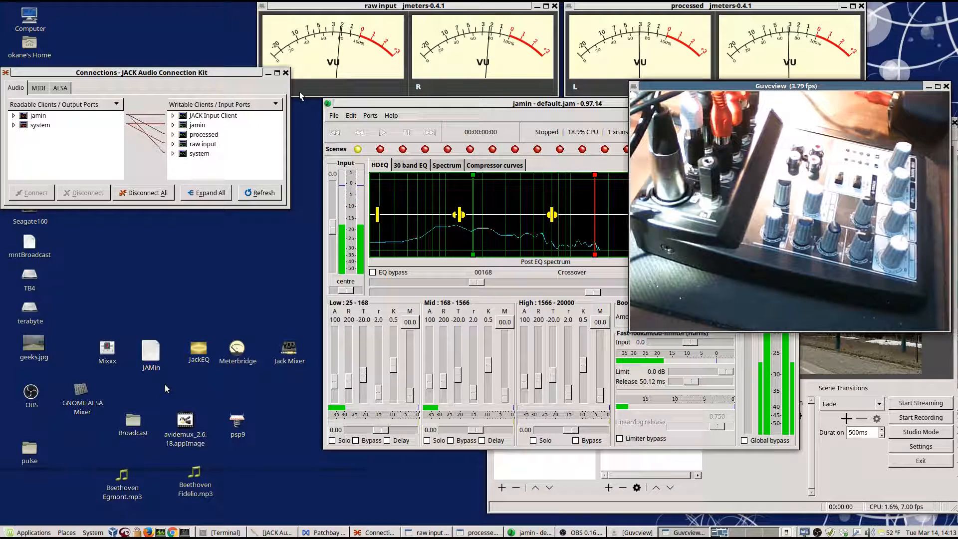
{"action": "left_click", "coordinate": [268, 73]}
{"action": "left_click_drag", "start_coordinate": [689, 87], "coordinate": [60, 8]}
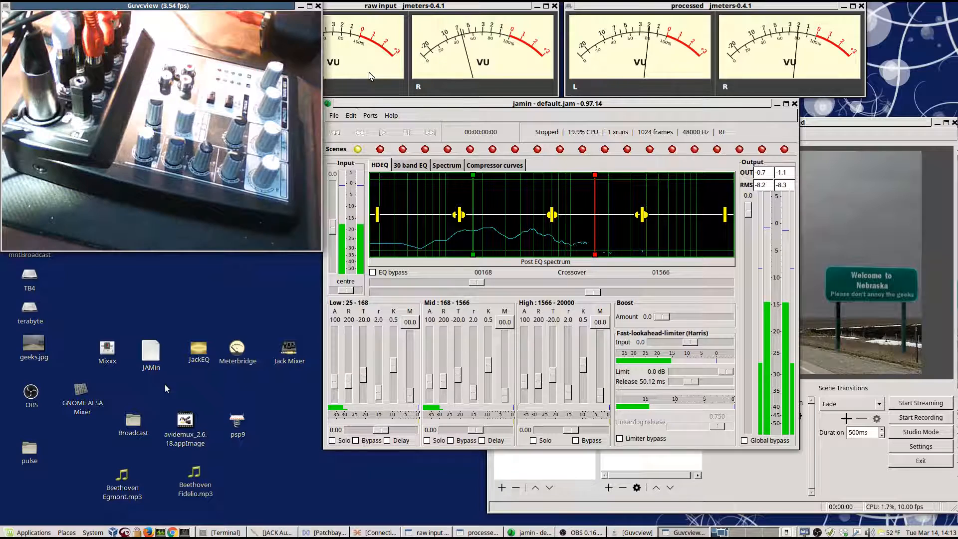
{"action": "left_click", "coordinate": [383, 9]}
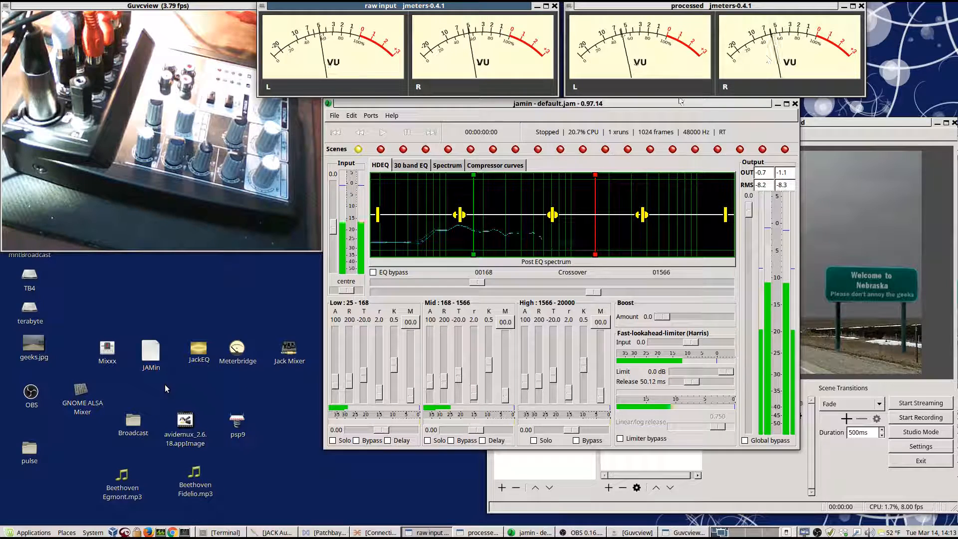
View jamin's 30 band EQ and its Spectrum display
{"action": "left_click", "coordinate": [414, 166]}
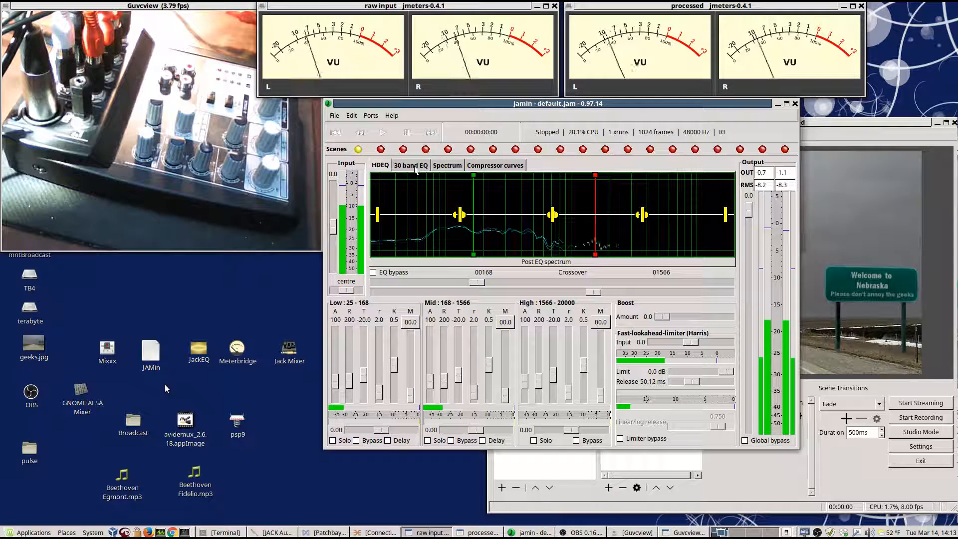
{"action": "left_click", "coordinate": [414, 166]}
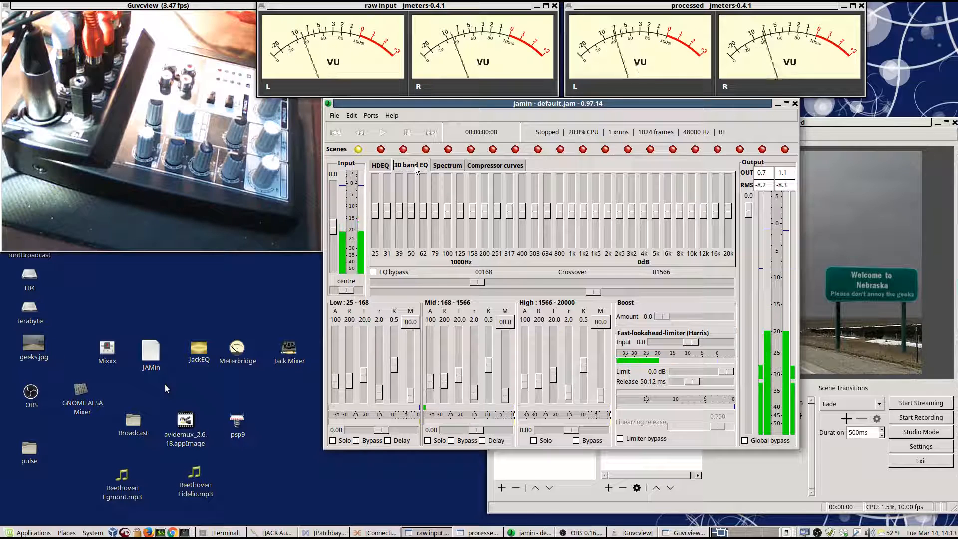
{"action": "left_click", "coordinate": [448, 168]}
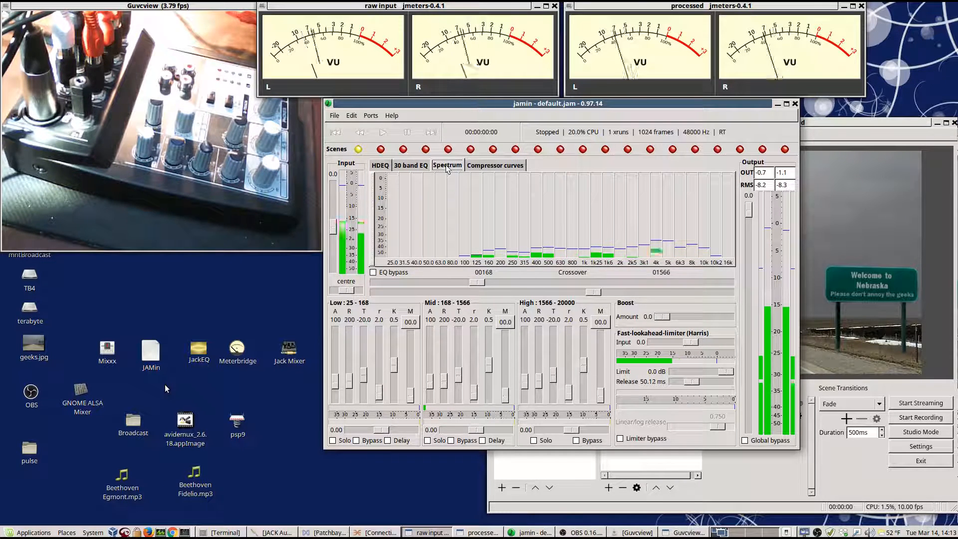
View jamin's Compressor curves and return to its HDEQ display
{"action": "left_click", "coordinate": [492, 165]}
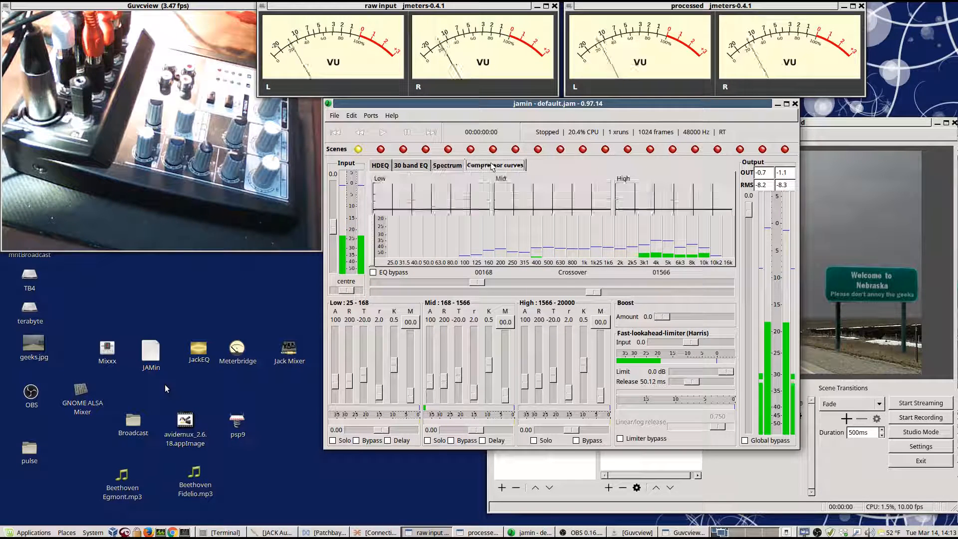
{"action": "left_click", "coordinate": [381, 166]}
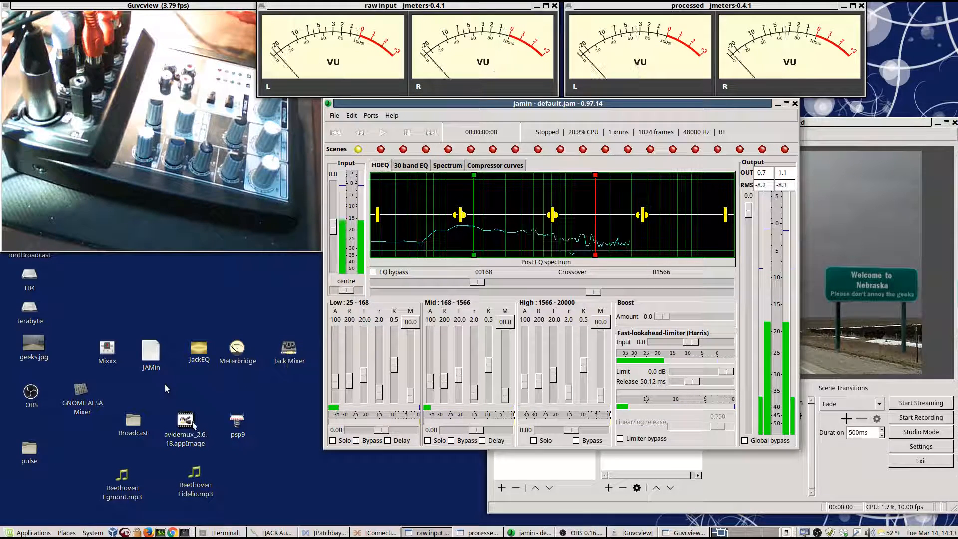
Play Beethoven Egmont.mp3 from the desktop and move the SMPlayer window below the Guvcview video, clear of the raw input meter
{"action": "left_click", "coordinate": [124, 476]}
{"action": "double_click", "coordinate": [123, 475]}
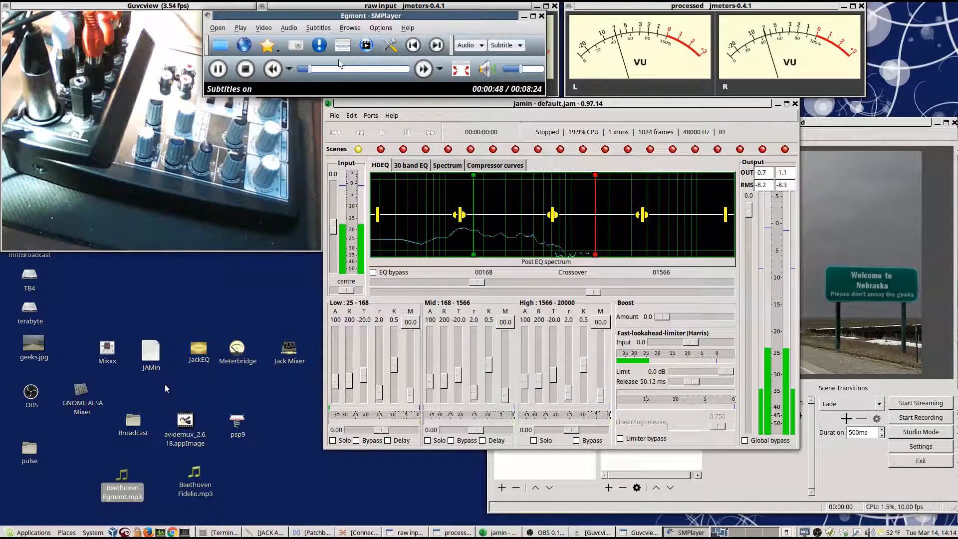
{"action": "left_click_drag", "start_coordinate": [324, 16], "coordinate": [173, 277]}
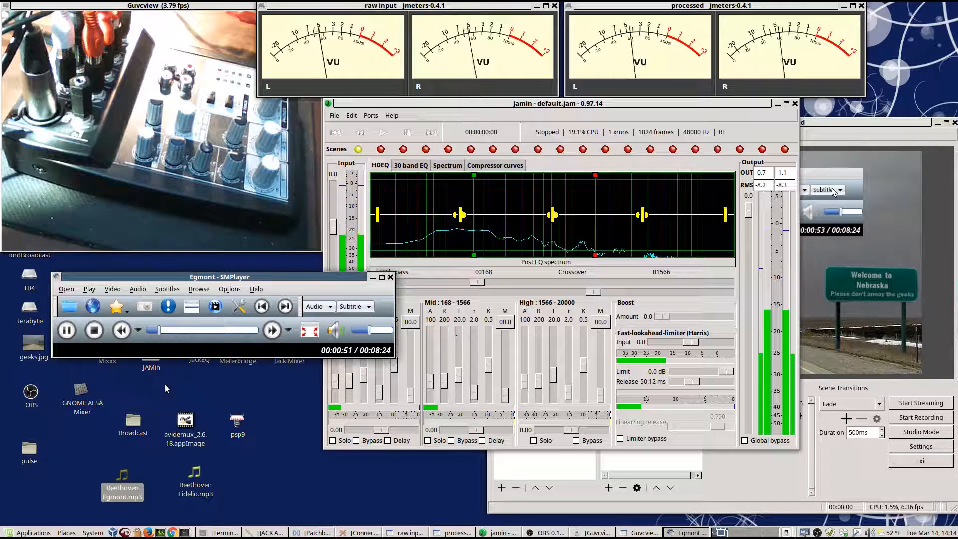
Bring OBS to the front and shift the SMPlayer window capture slightly within the Scene 0 preview
{"action": "left_click", "coordinate": [840, 121]}
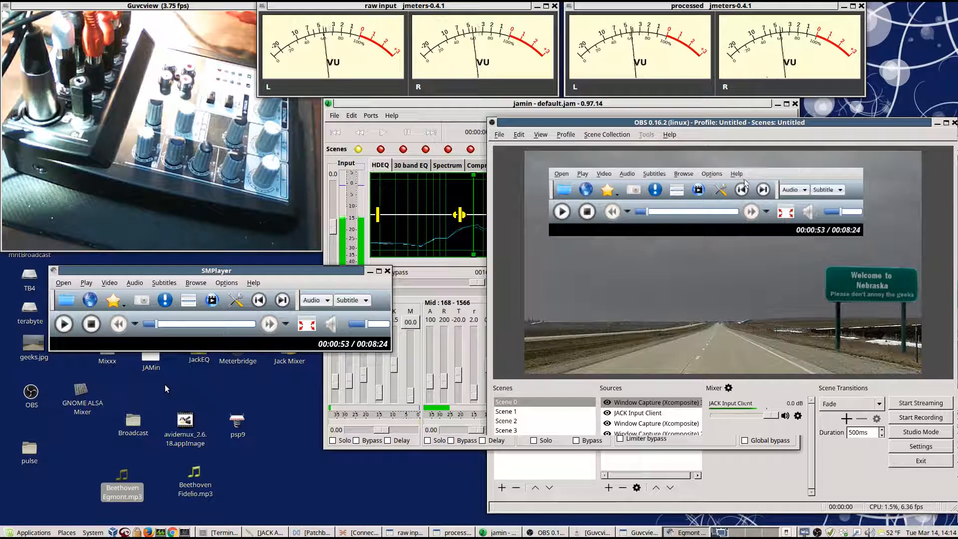
{"action": "mouse_move", "coordinate": [765, 175]}
{"action": "left_mouse_down"}
{"action": "mouse_move", "coordinate": [778, 169]}
{"action": "mouse_move", "coordinate": [783, 178]}
{"action": "left_mouse_up"}
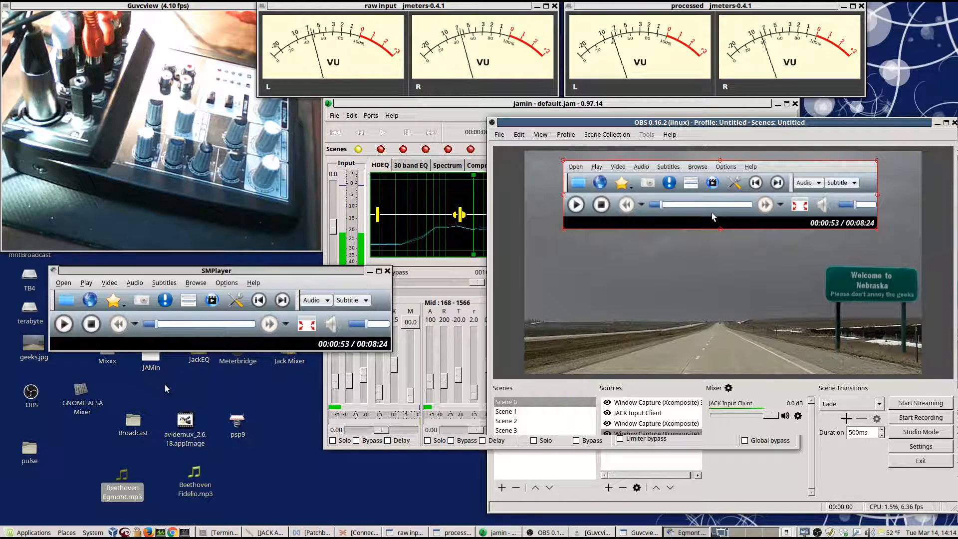
Bring jamin and SMPlayer back to the front and resume playing Egmont
{"action": "left_click", "coordinate": [413, 104]}
{"action": "left_click", "coordinate": [287, 271]}
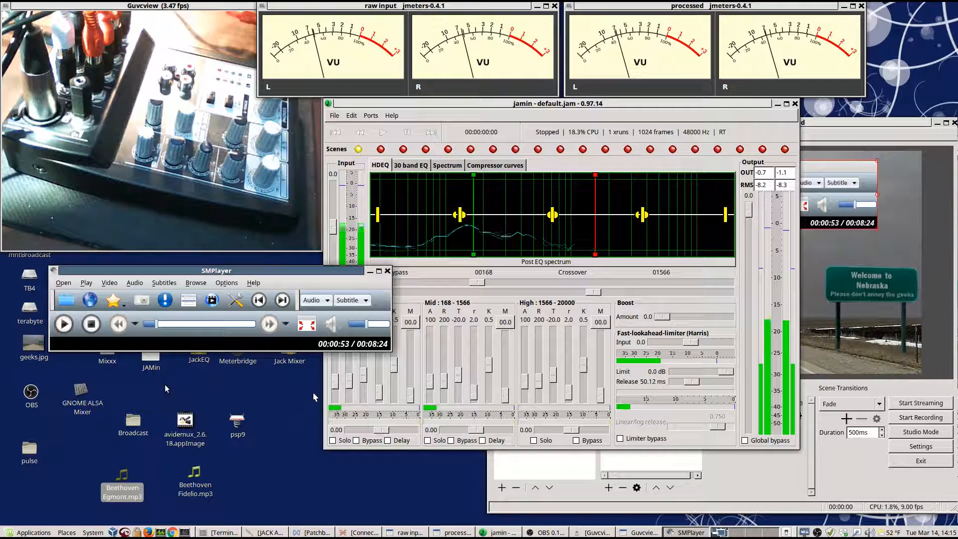
{"action": "left_click", "coordinate": [69, 326]}
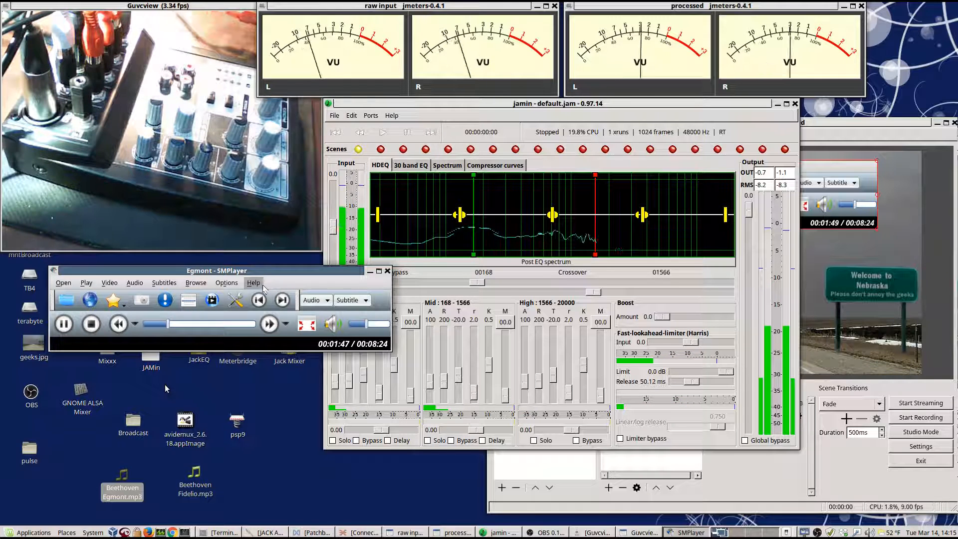
Open Beethoven Fidelio.mp3 from the desktop with VLC media player
{"action": "left_click", "coordinate": [195, 477]}
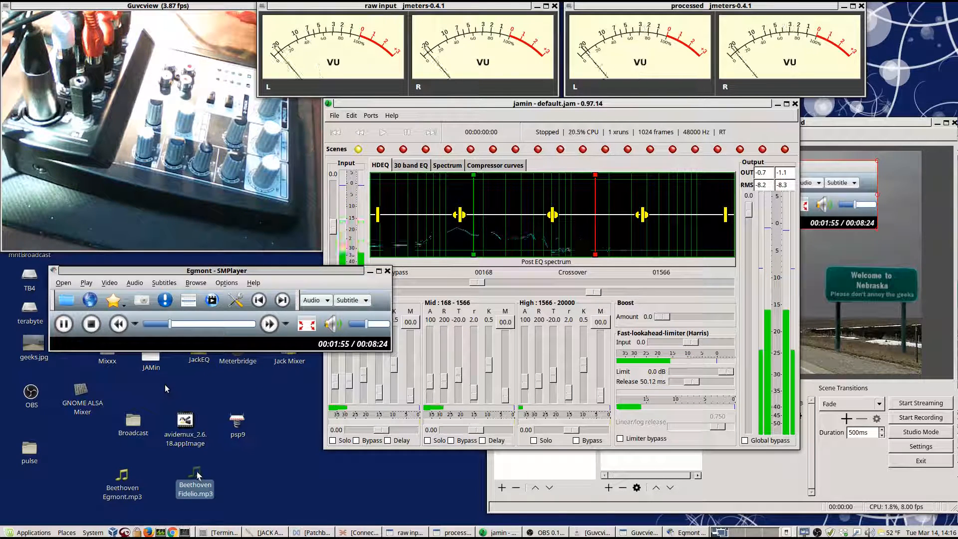
{"action": "right_click", "coordinate": [197, 476]}
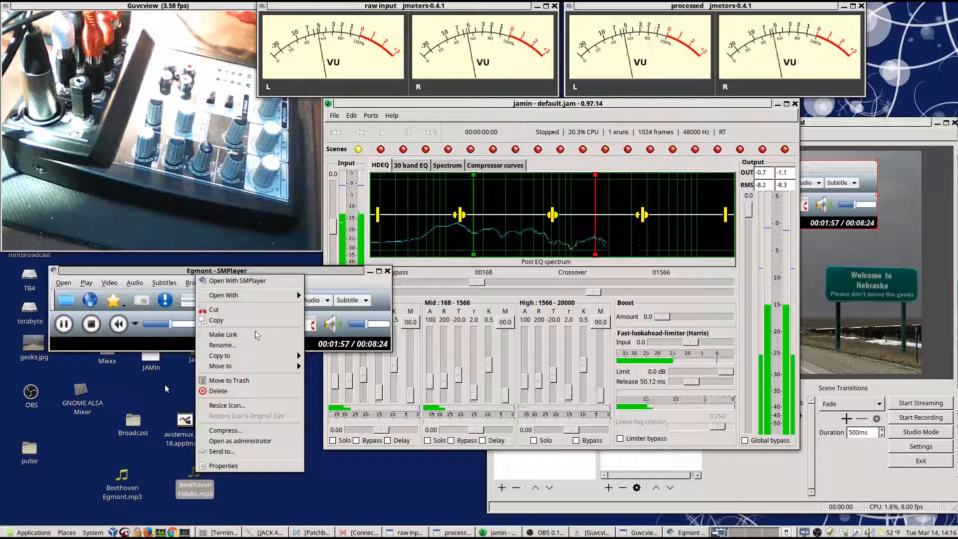
{"action": "mouse_move", "coordinate": [267, 295]}
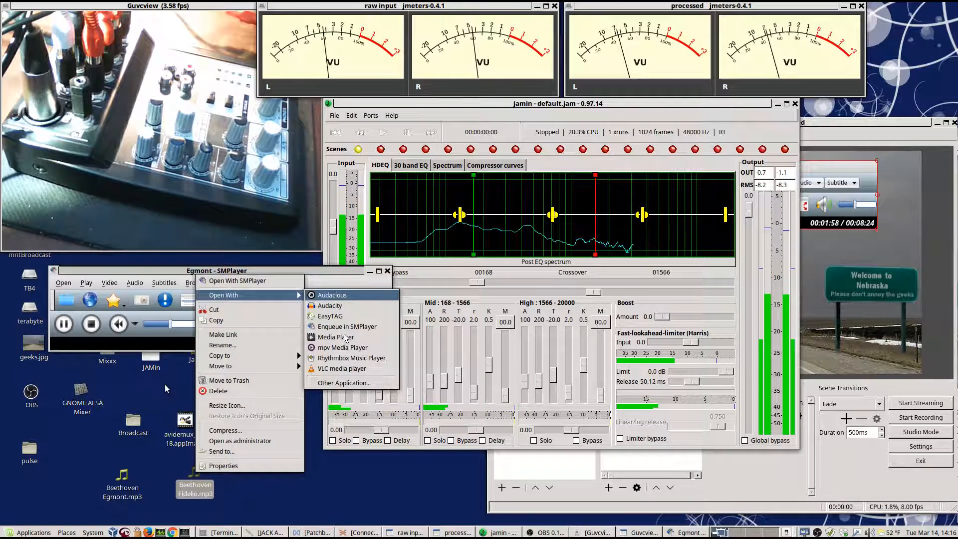
{"action": "left_click", "coordinate": [332, 368]}
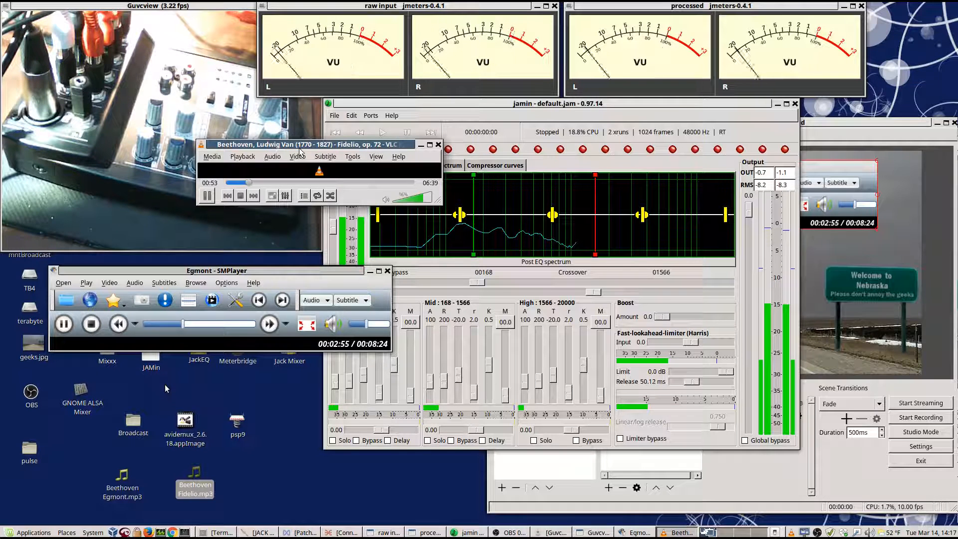
Examine the audio output driver choices in SMPlayer's preferences and close the preferences
{"action": "left_click", "coordinate": [284, 271]}
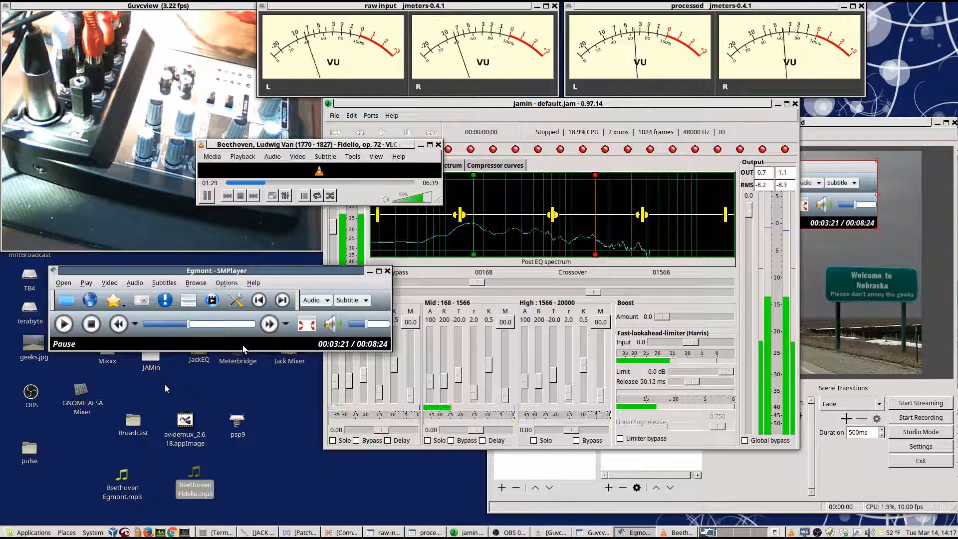
{"action": "key", "text": "ctrl+p"}
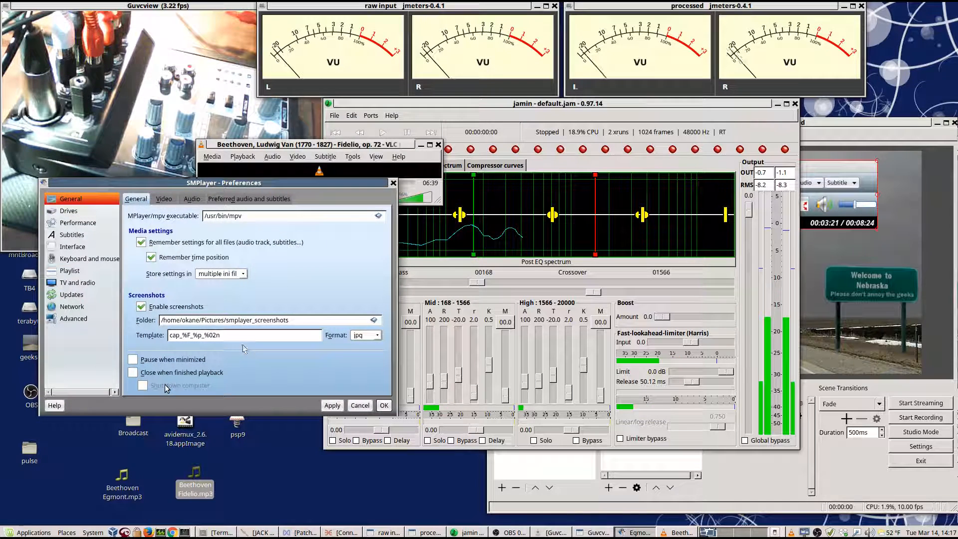
{"action": "left_click", "coordinate": [192, 198]}
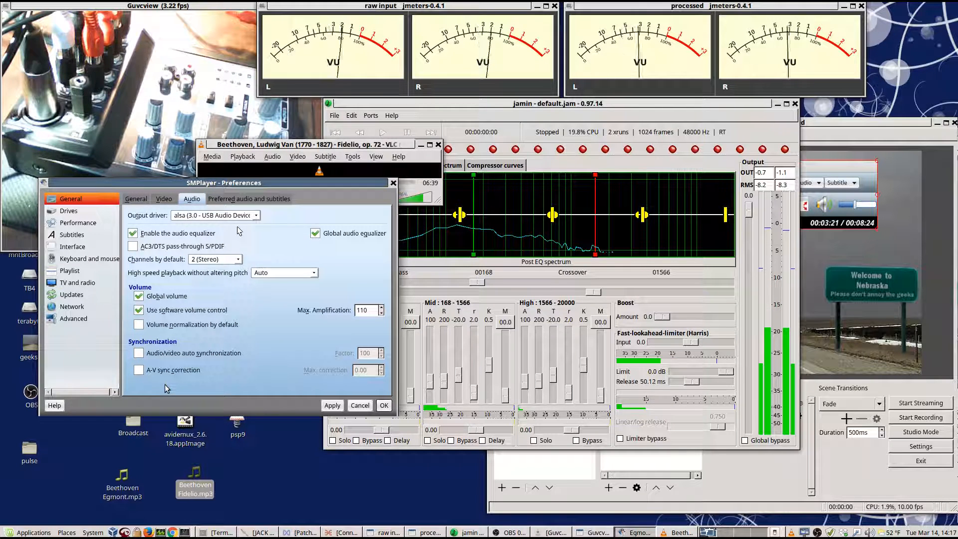
{"action": "left_click", "coordinate": [258, 218]}
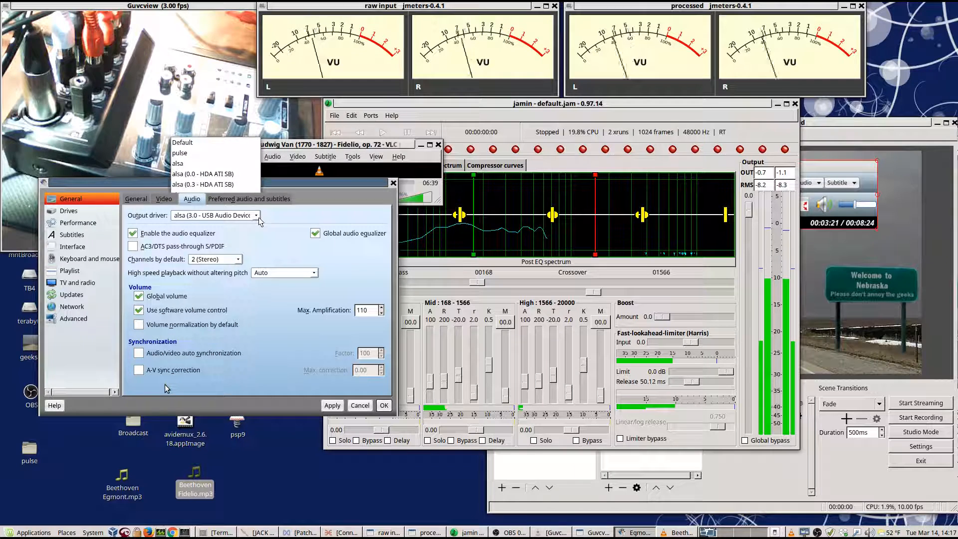
{"action": "left_click", "coordinate": [333, 221]}
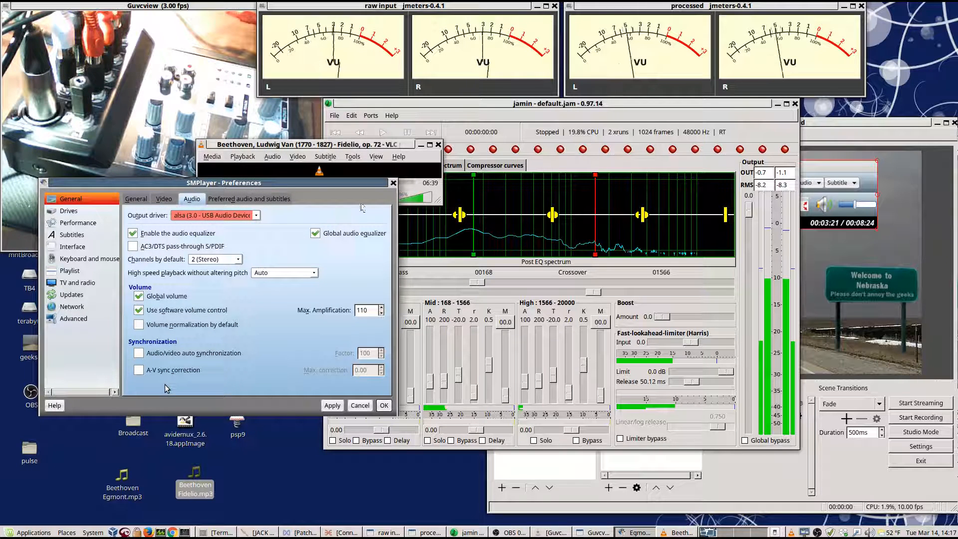
{"action": "left_click", "coordinate": [394, 184]}
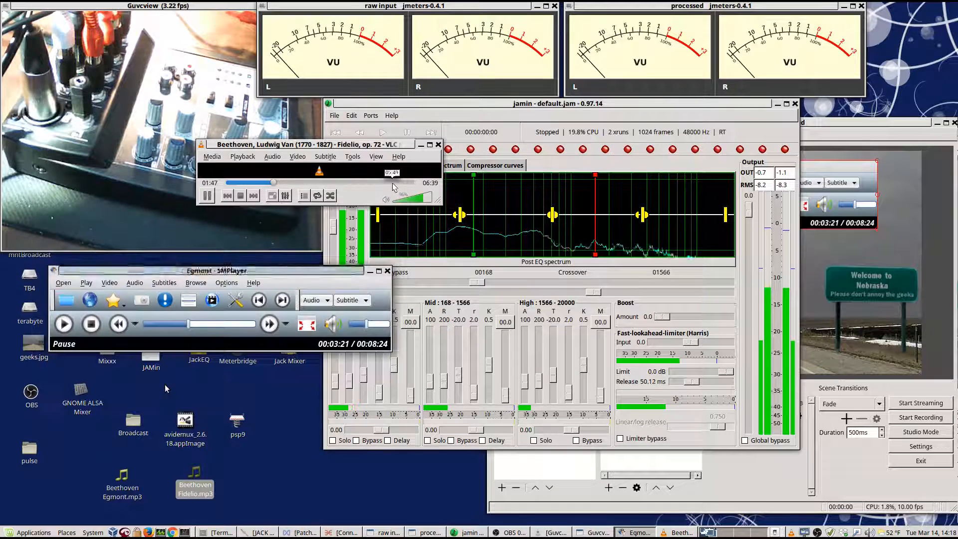
Examine the audio output module and the list of USB Audio devices in VLC's preferences, and cancel the dialog
{"action": "left_click", "coordinate": [353, 157]}
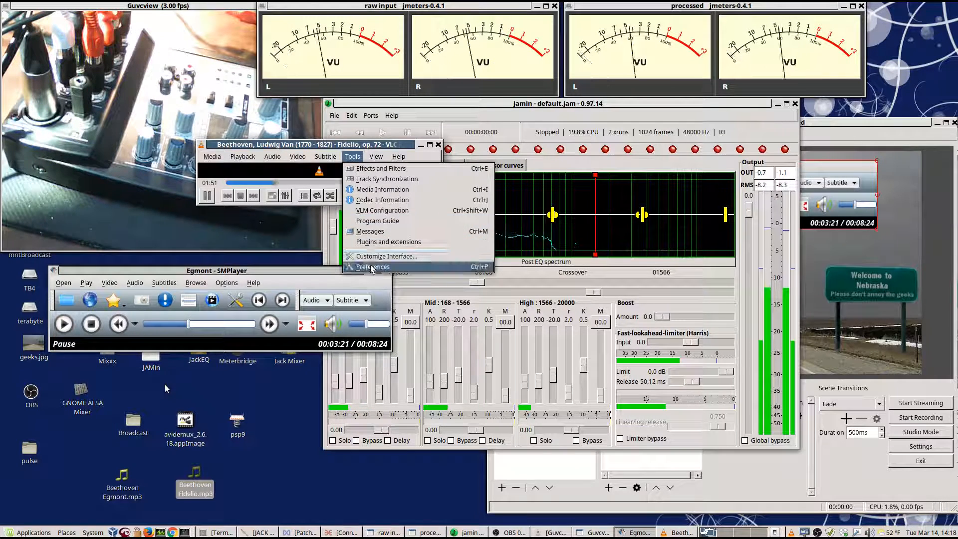
{"action": "left_click", "coordinate": [371, 266]}
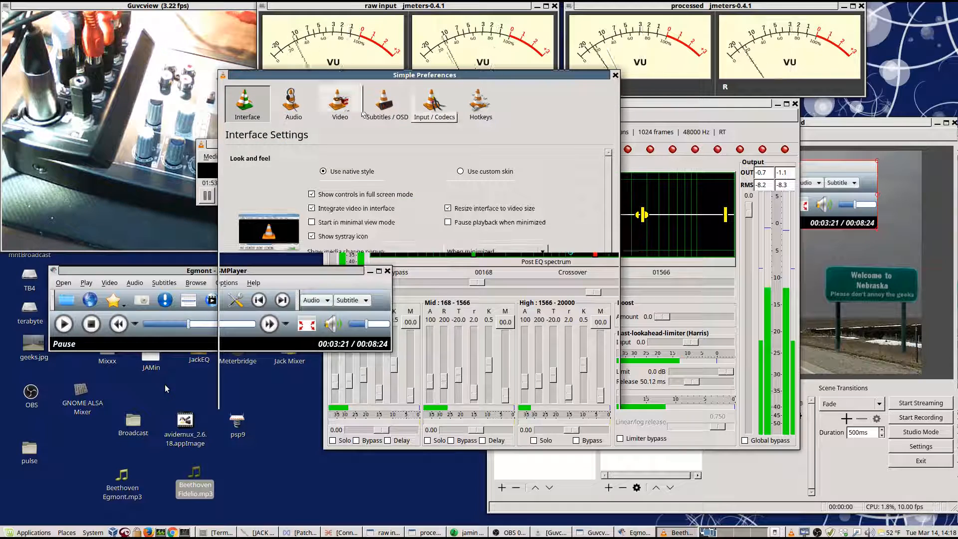
{"action": "left_click", "coordinate": [303, 107]}
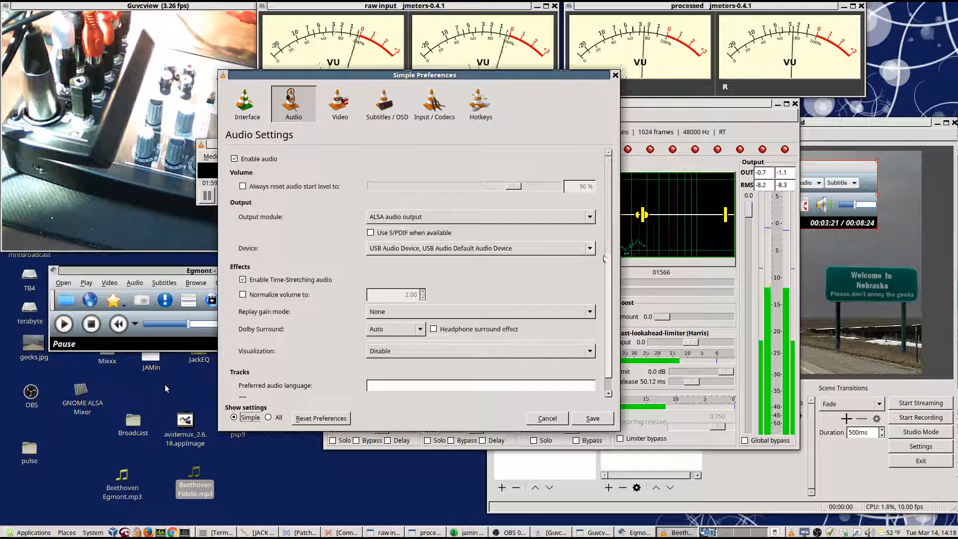
{"action": "left_click", "coordinate": [592, 249]}
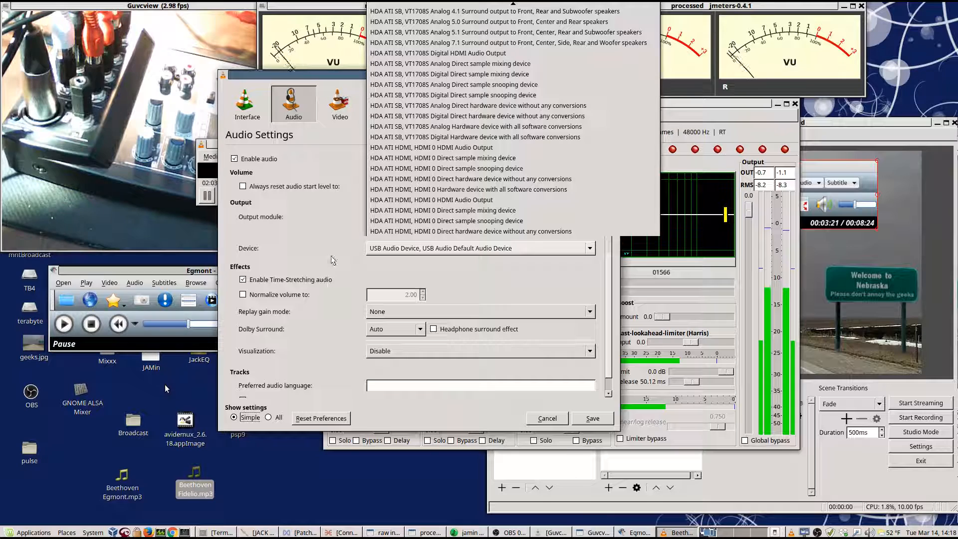
{"action": "left_click", "coordinate": [322, 229]}
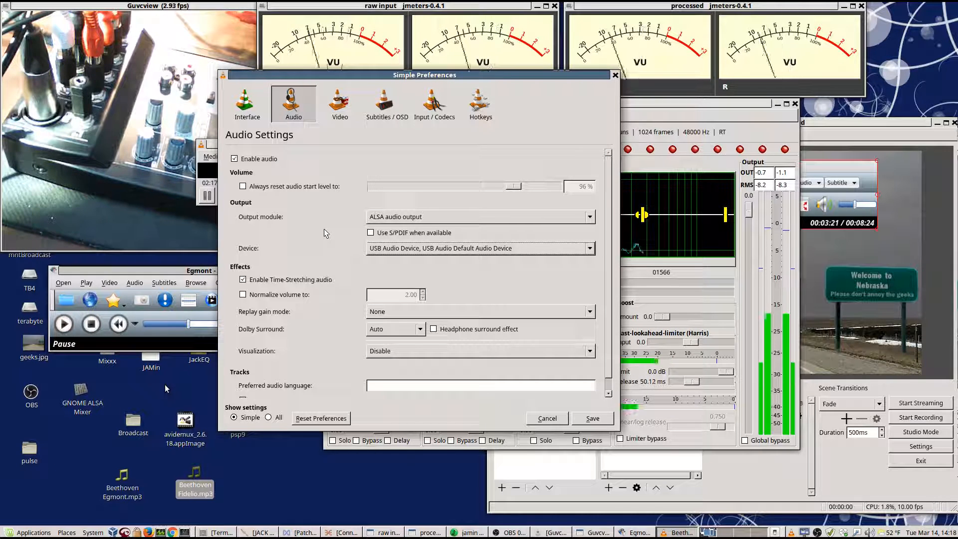
{"action": "left_click", "coordinate": [591, 248]}
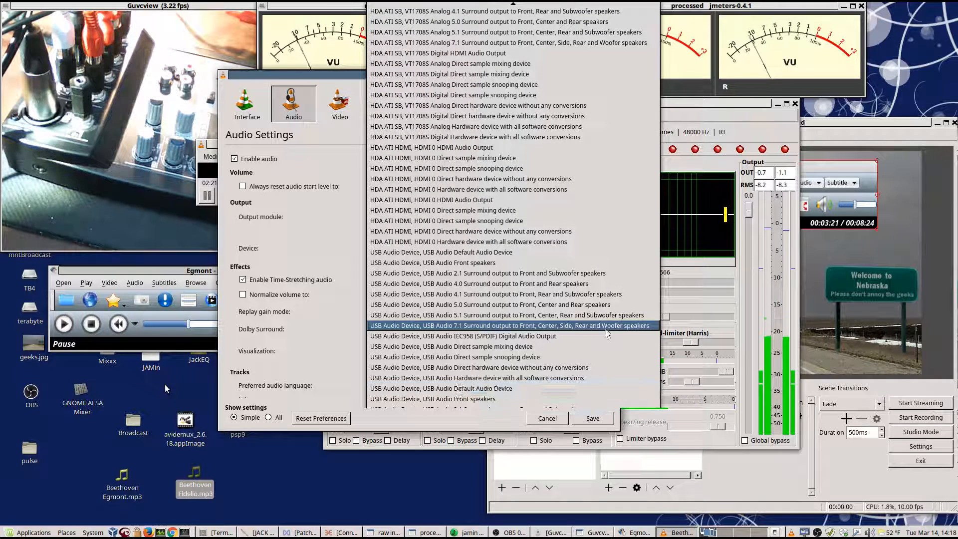
{"action": "left_click", "coordinate": [326, 213]}
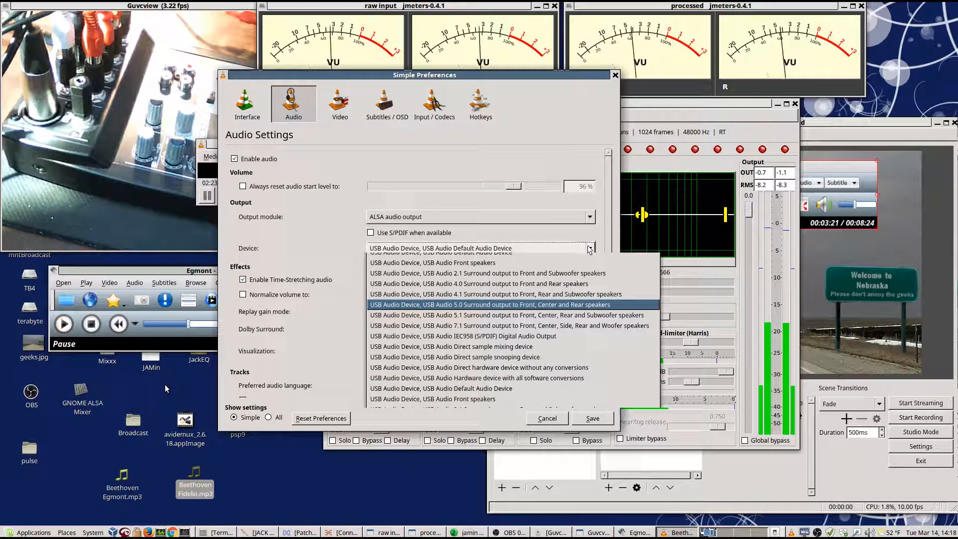
{"action": "left_click", "coordinate": [590, 249]}
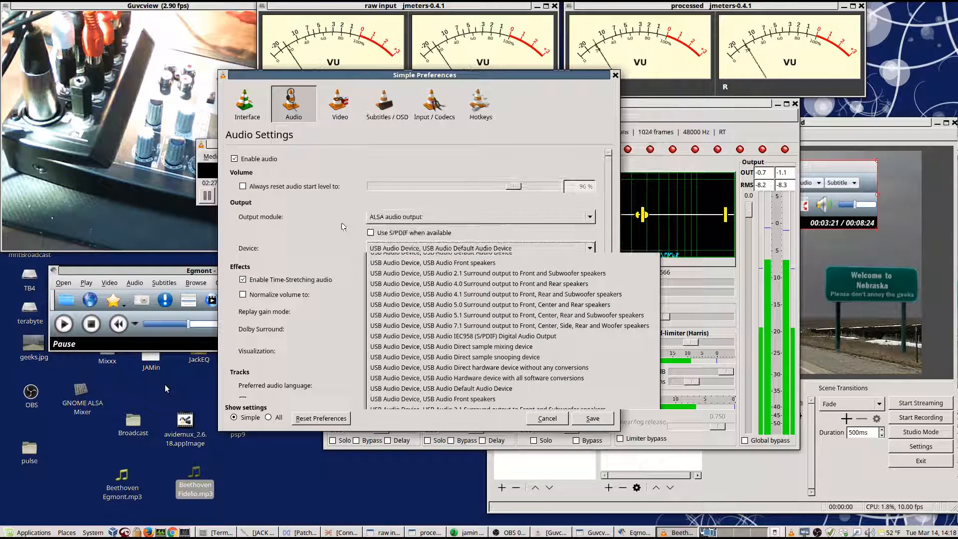
{"action": "left_click", "coordinate": [345, 223]}
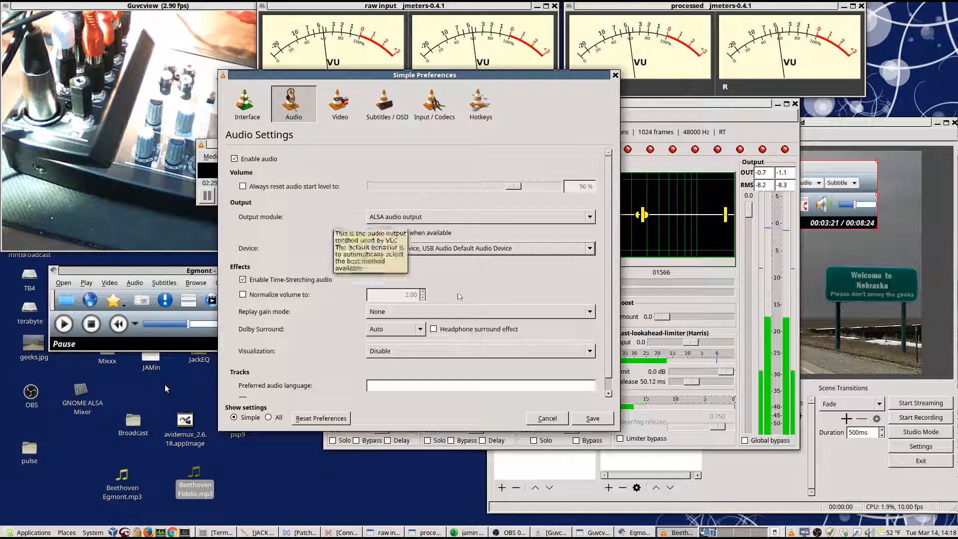
{"action": "left_click", "coordinate": [547, 419]}
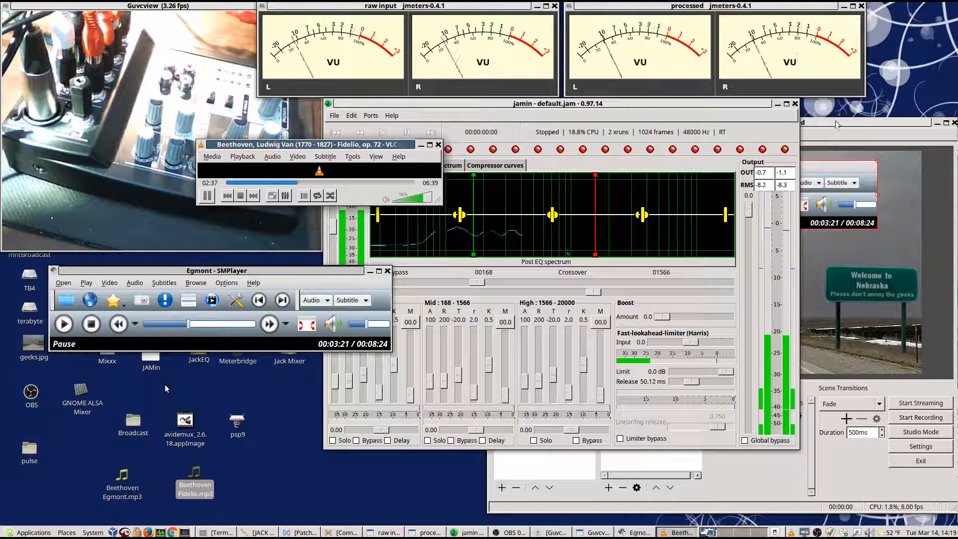
Minimise jamin and move the VLC window over the lower part of the Guvcview video, clear of OBS
{"action": "left_click", "coordinate": [777, 104]}
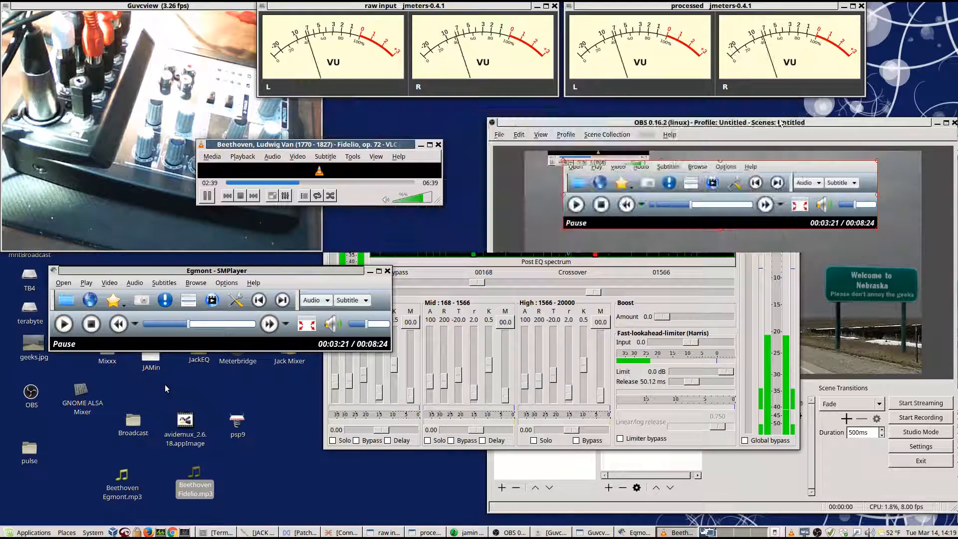
{"action": "left_click_drag", "start_coordinate": [288, 149], "coordinate": [168, 147]}
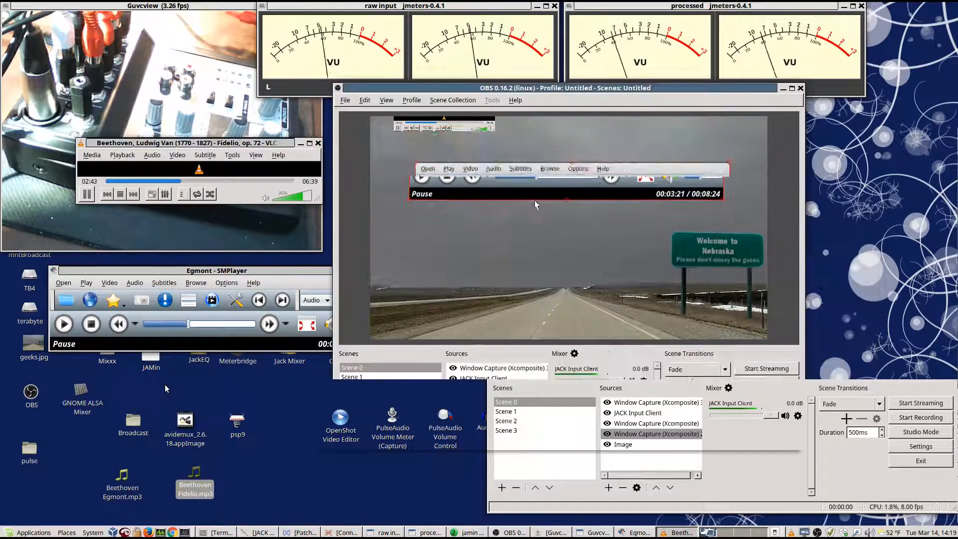
Enlarge the VLC window capture in the OBS preview and arrange it above the SMPlayer capture
{"action": "left_click", "coordinate": [467, 130]}
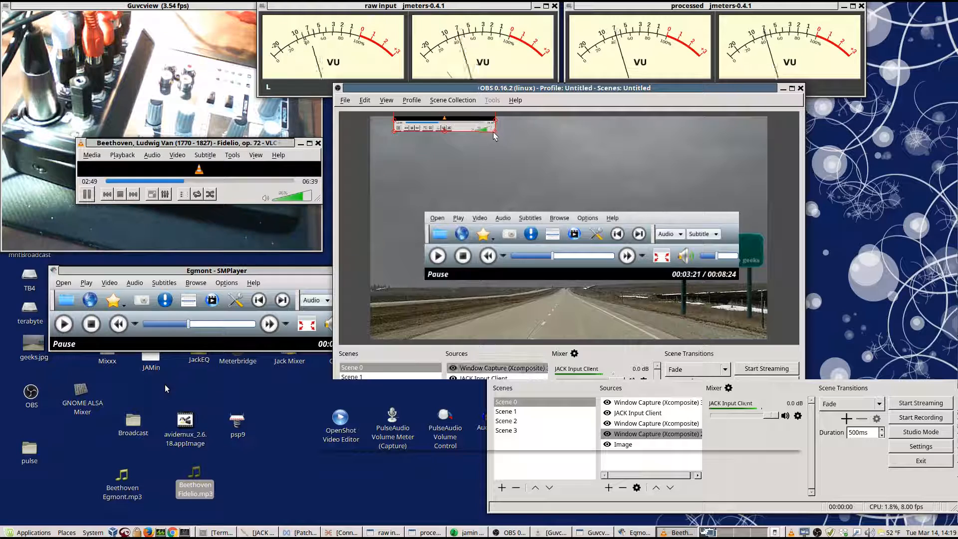
{"action": "left_click_drag", "start_coordinate": [496, 131], "coordinate": [567, 170]}
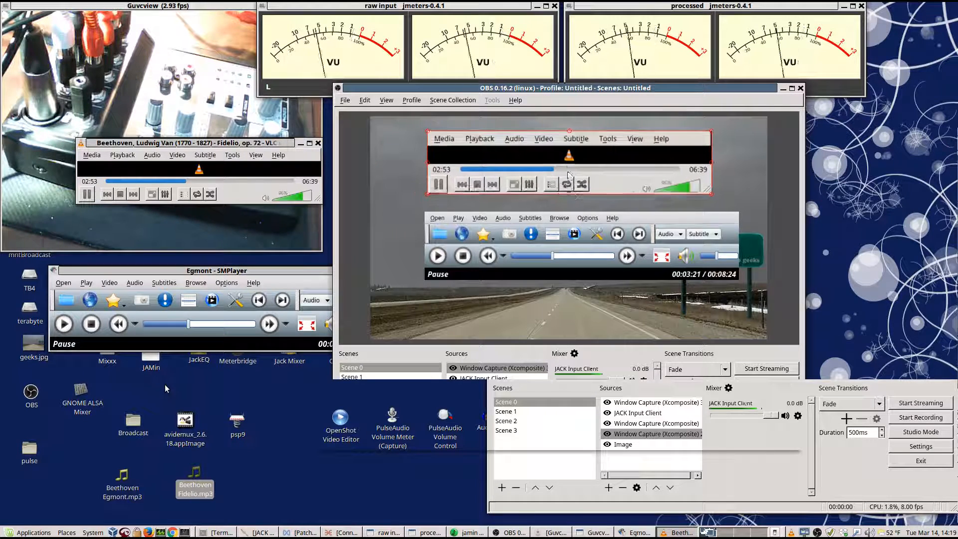
{"action": "left_click_drag", "start_coordinate": [555, 249], "coordinate": [522, 293]}
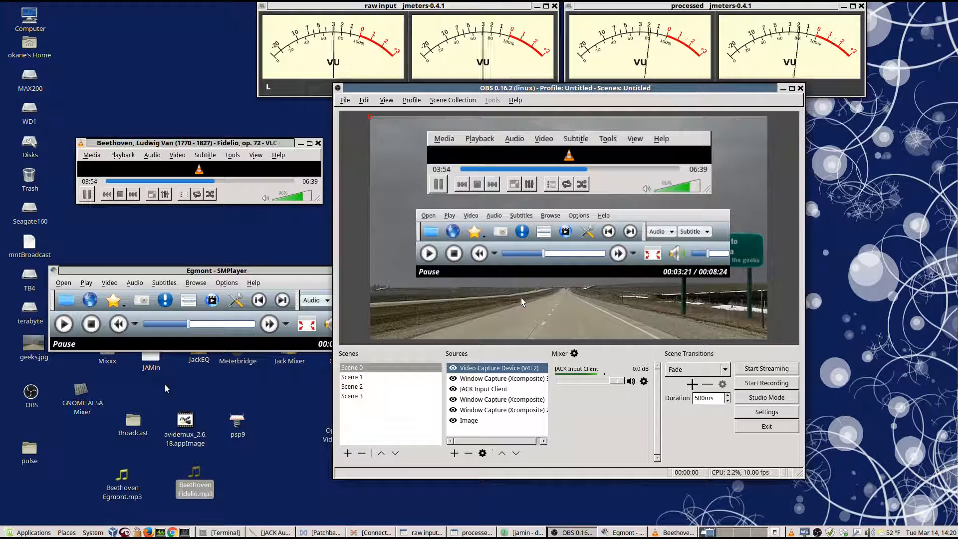
Move the VLC and SMPlayer windows higher on the desktop, stacked one above the other beside OBS
{"action": "left_click_drag", "start_coordinate": [223, 145], "coordinate": [197, 112]}
{"action": "left_click_drag", "start_coordinate": [241, 277], "coordinate": [225, 196]}
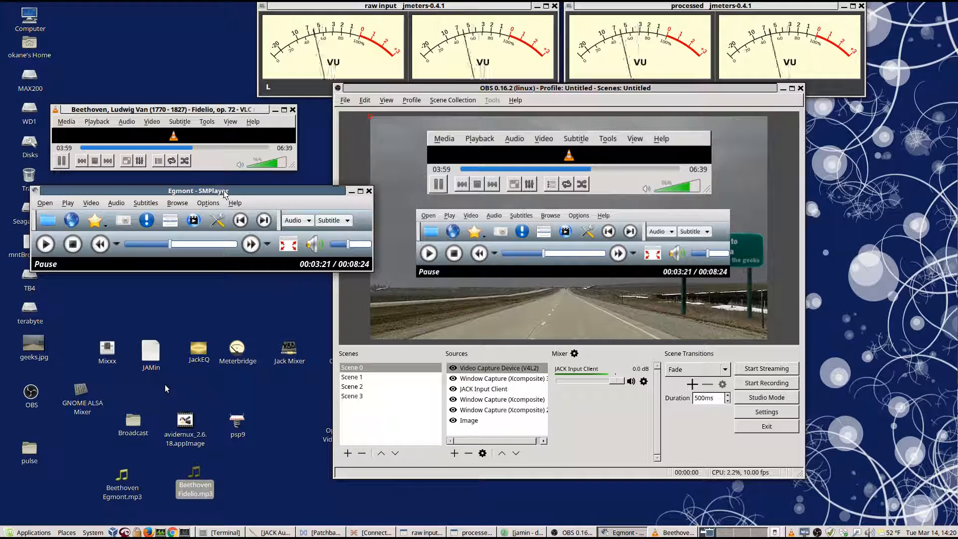